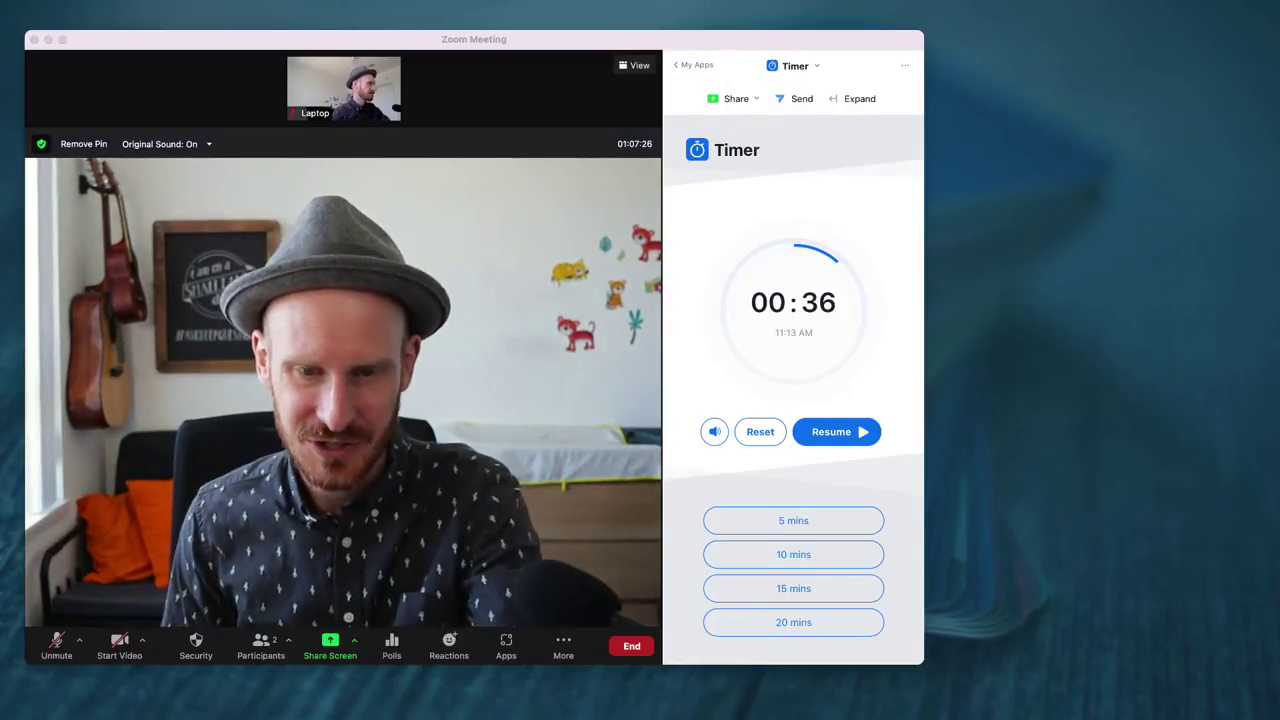
Resume the Timer app's countdown in the meeting and pause it again.
click(855, 434)
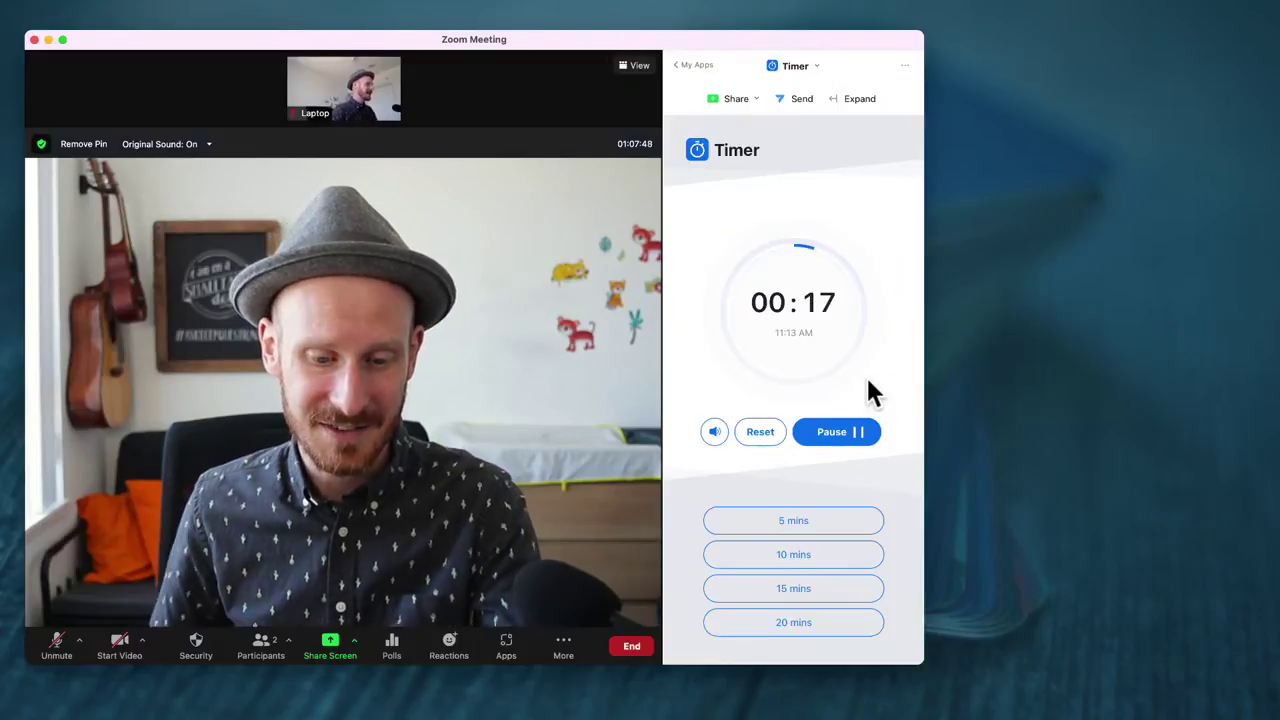
click(855, 436)
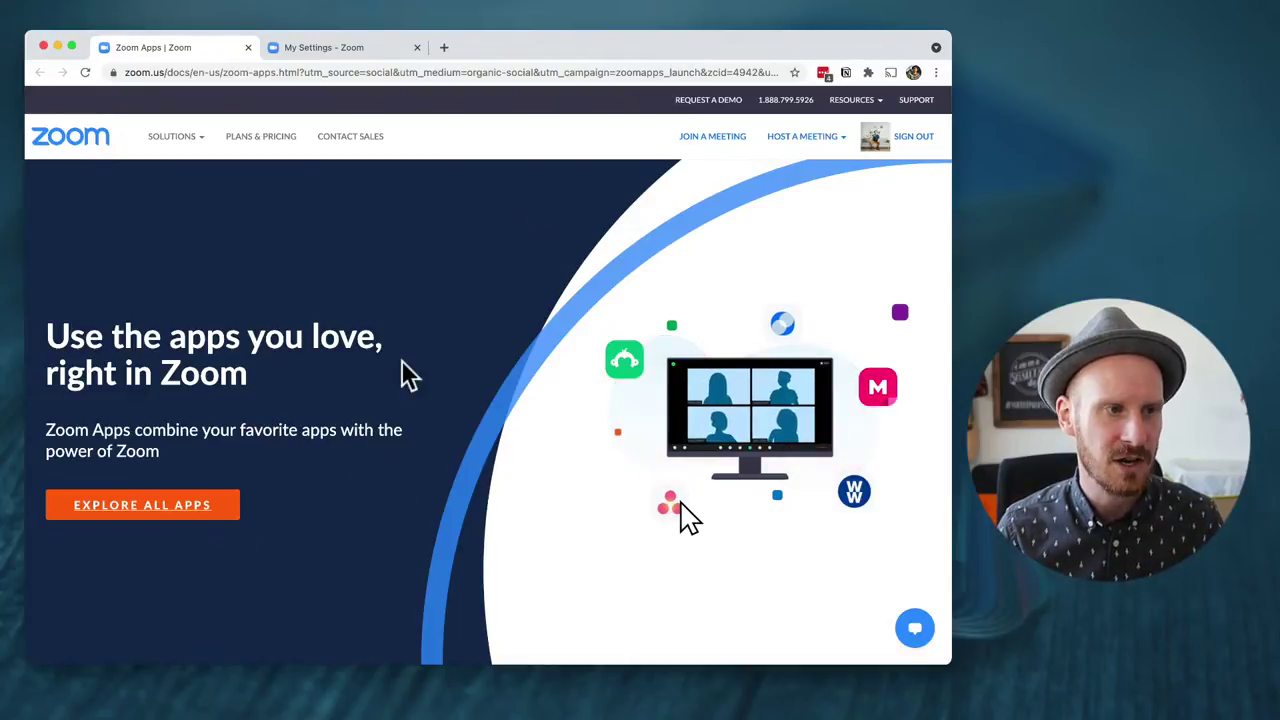
Open the full Zoom Apps listing in the App Marketplace and look through its first page.
click(205, 500)
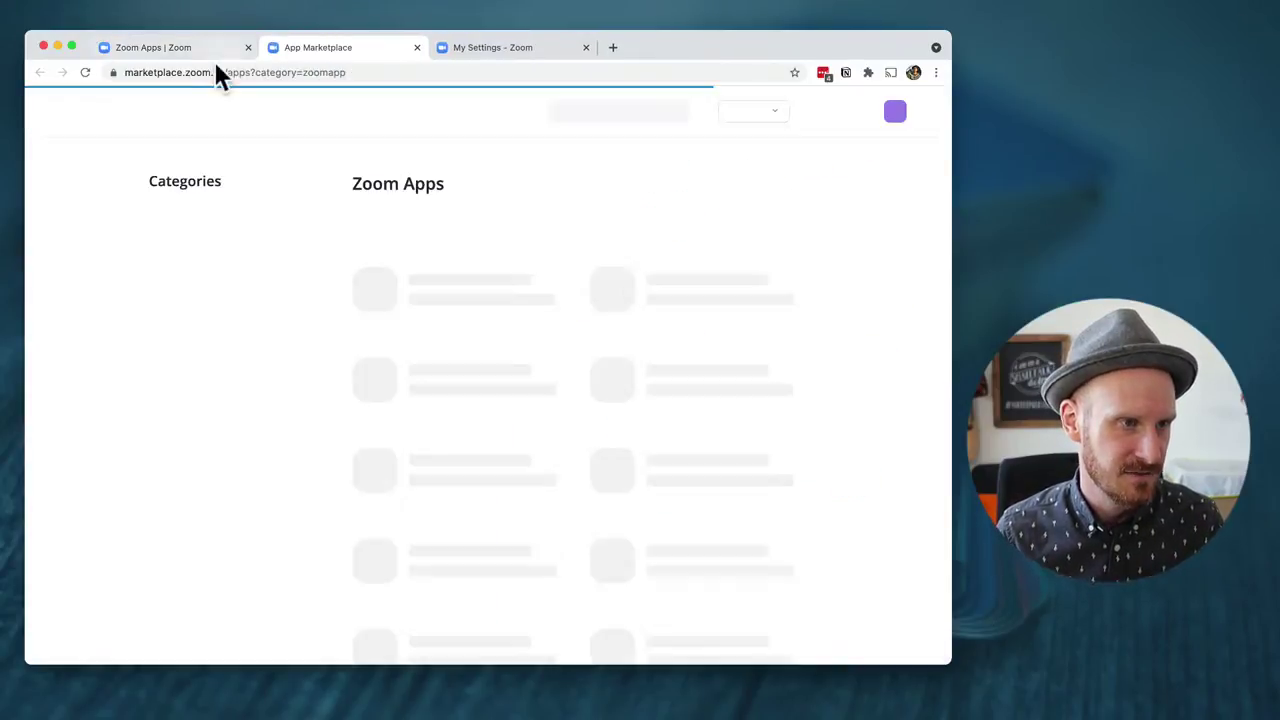
drag(126, 72, 226, 73)
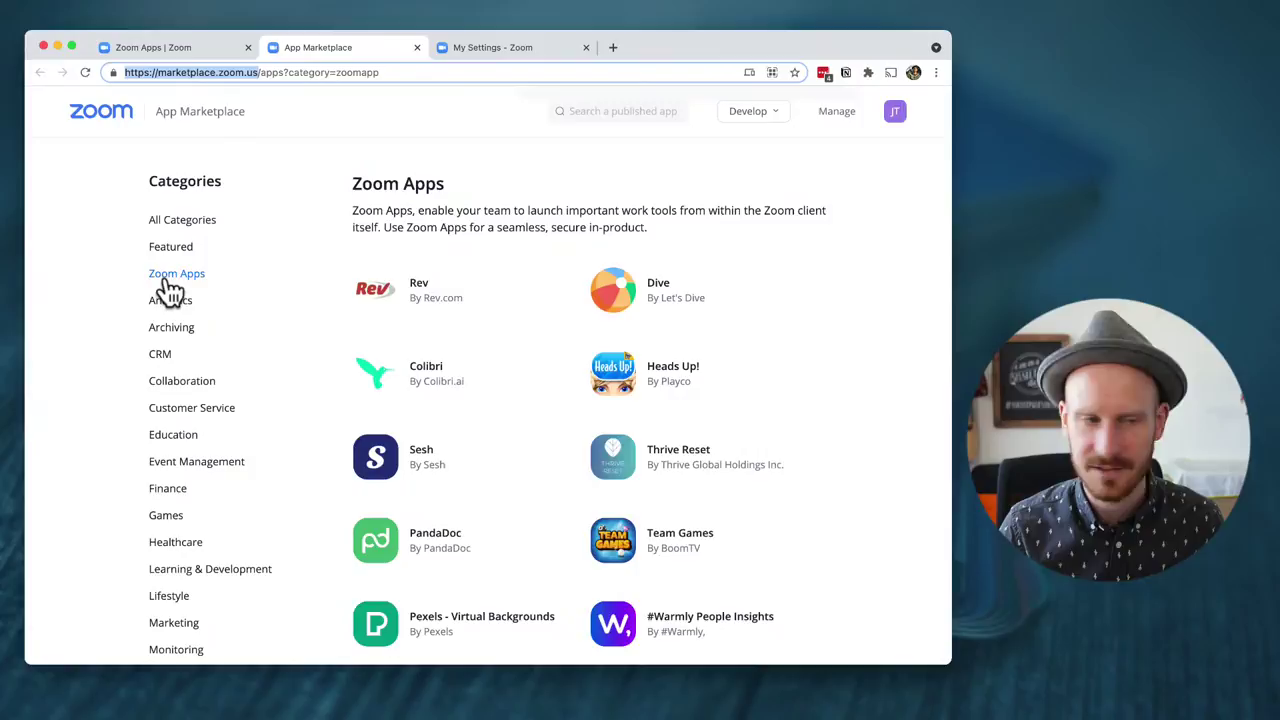
scroll(608, 355, down, 5)
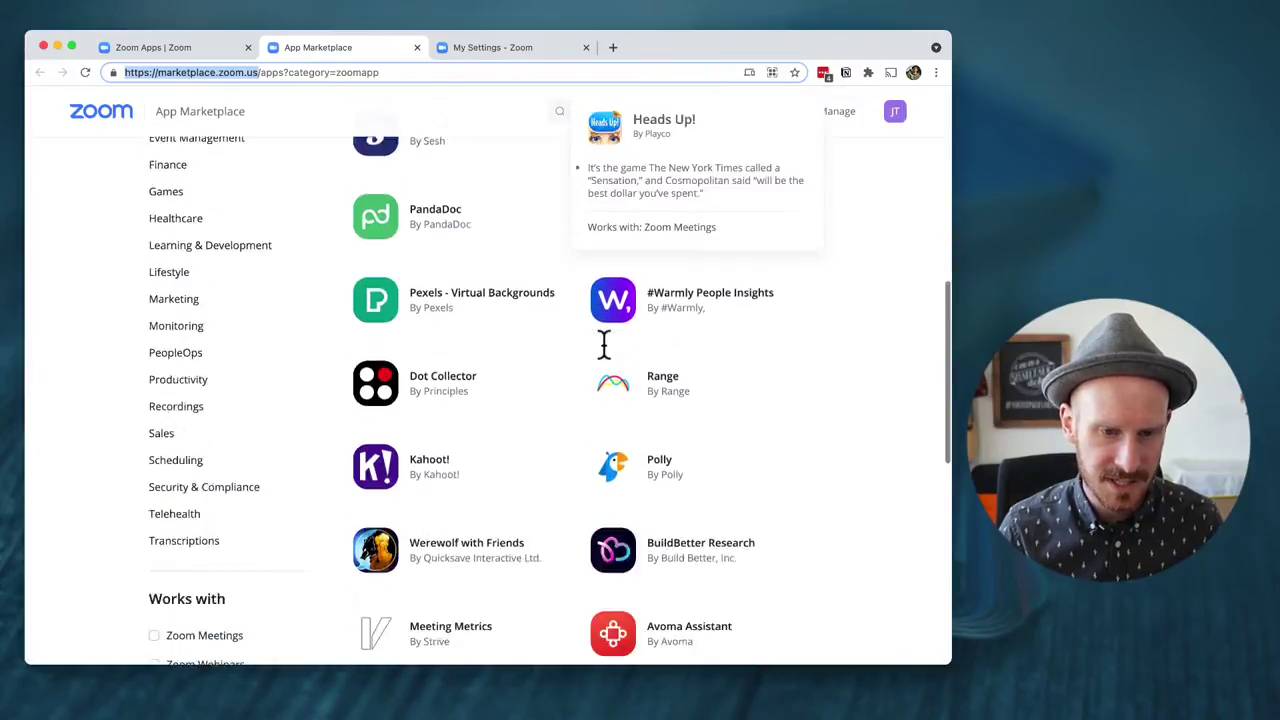
scroll(604, 345, down, 5)
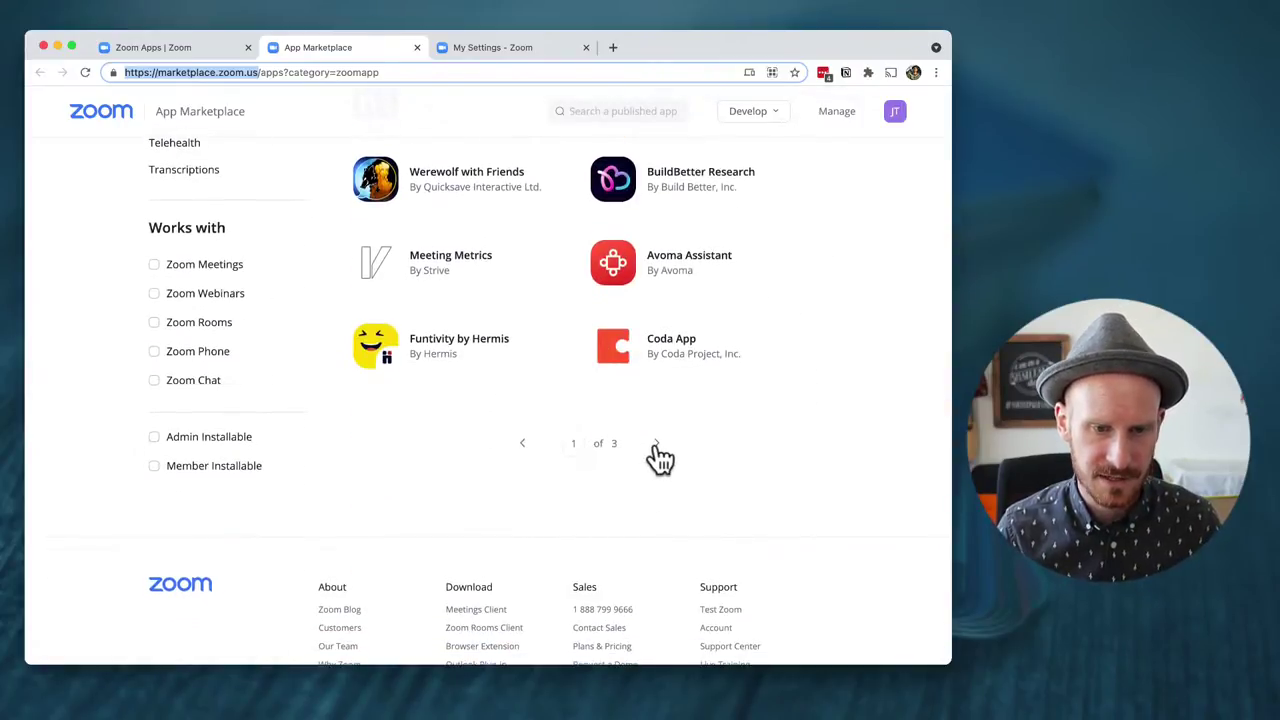
Go to page 3 of the Zoom Apps listing and open the details page of the Timer app by Zoom.
click(656, 445)
scroll(670, 470, down, 15)
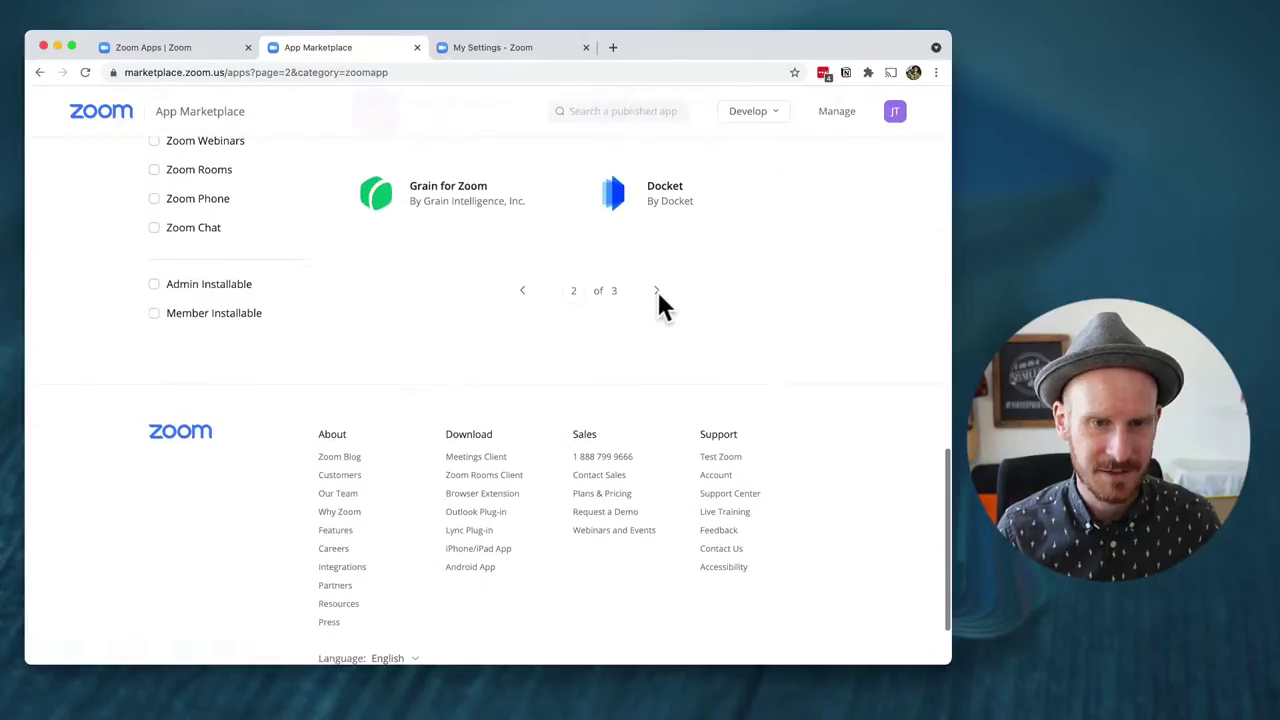
click(657, 291)
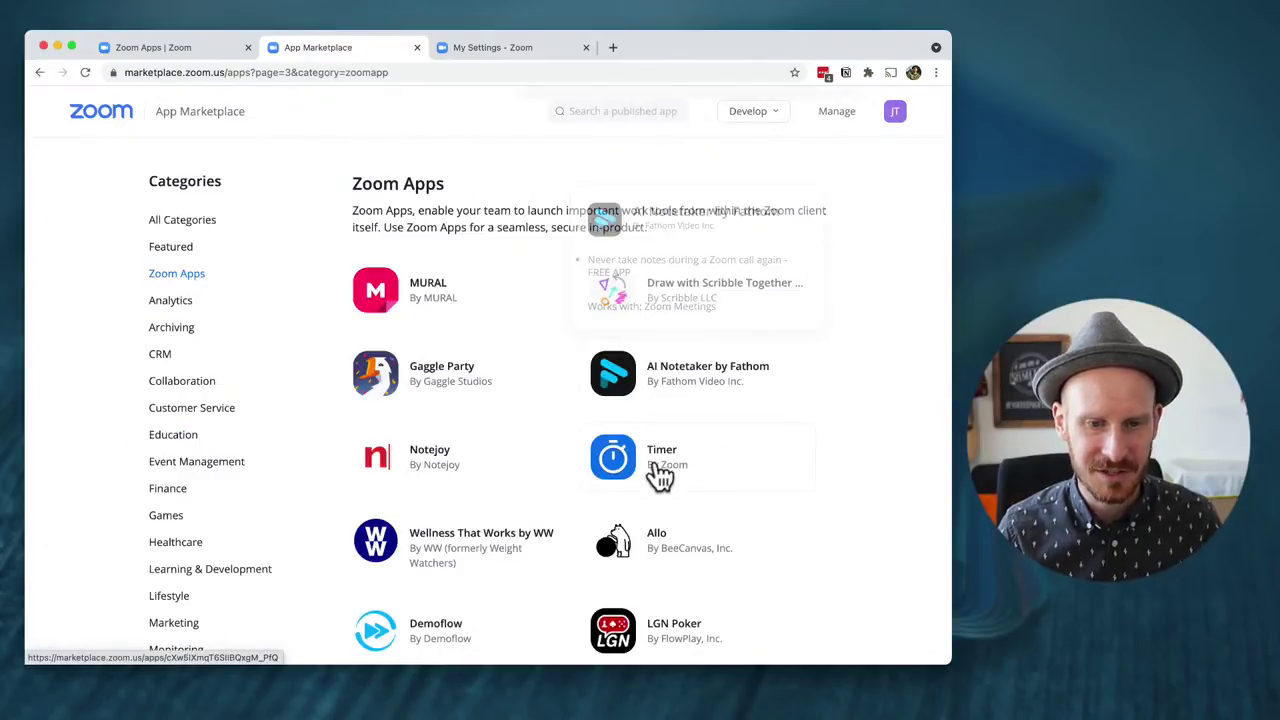
mouse_move(662, 472)
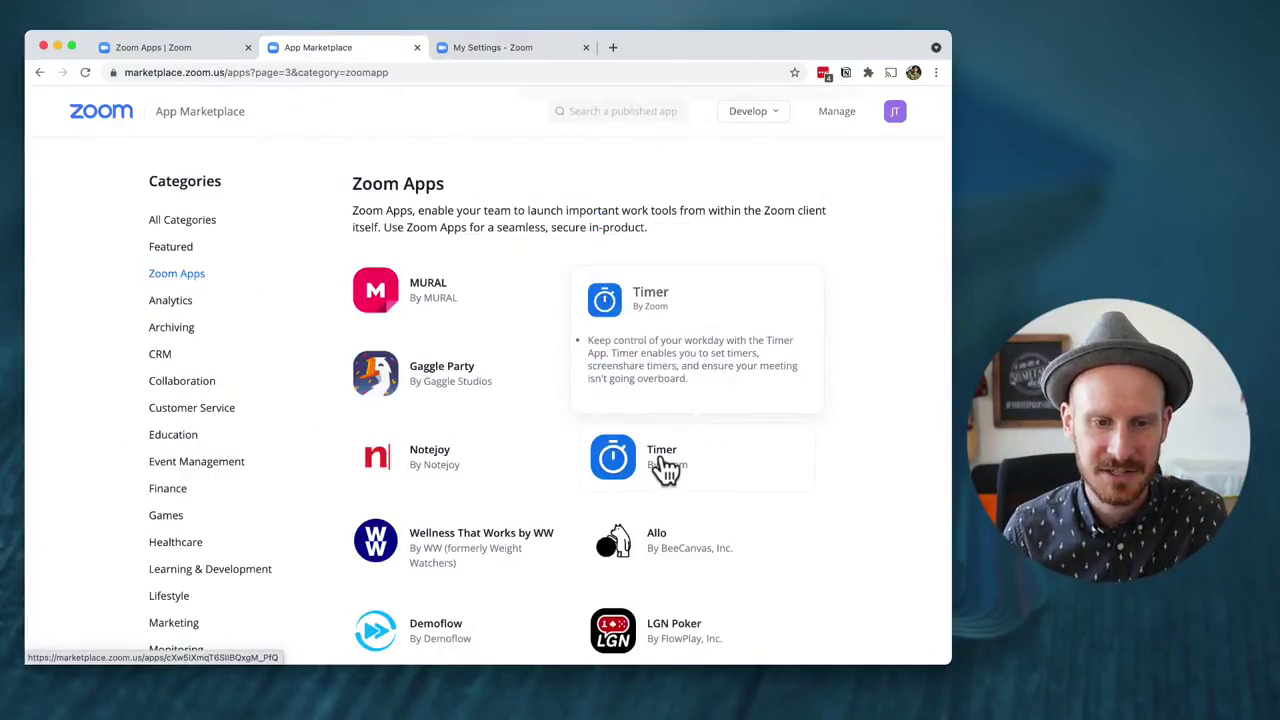
click(664, 466)
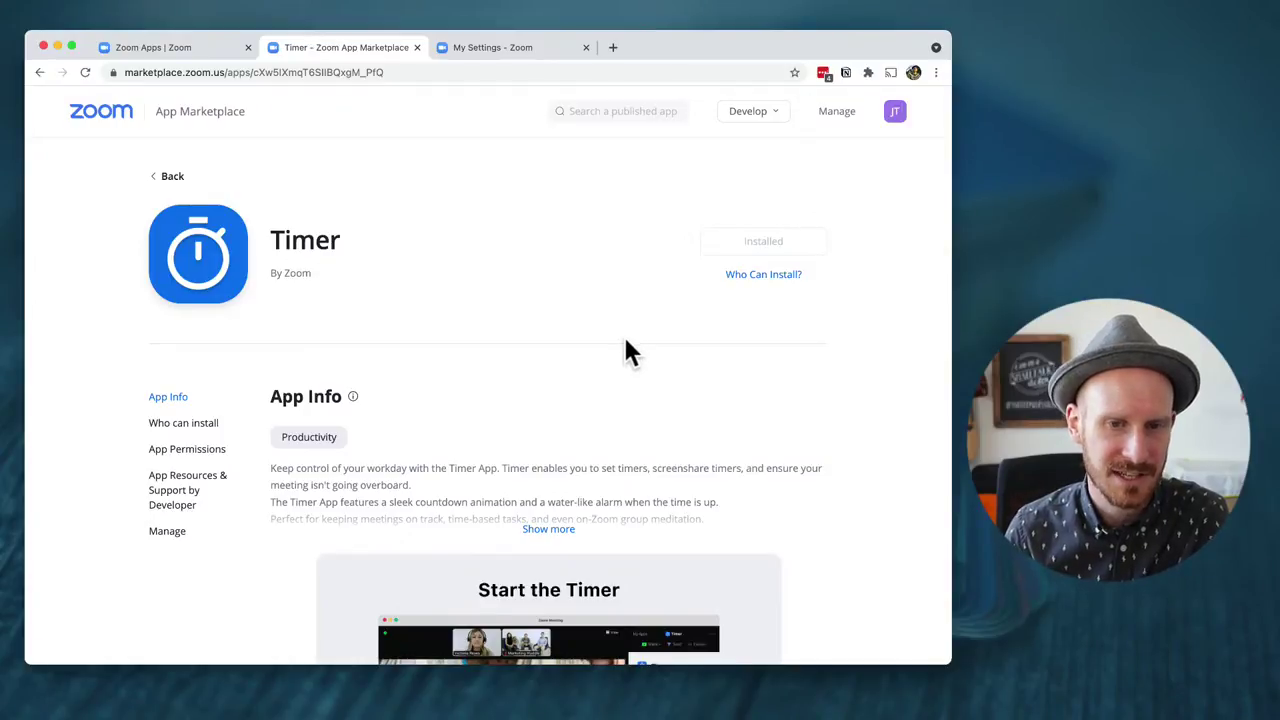
Review the Timer app's details page and expand the Product Usage entry under App Permissions.
scroll(625, 342, down, 10)
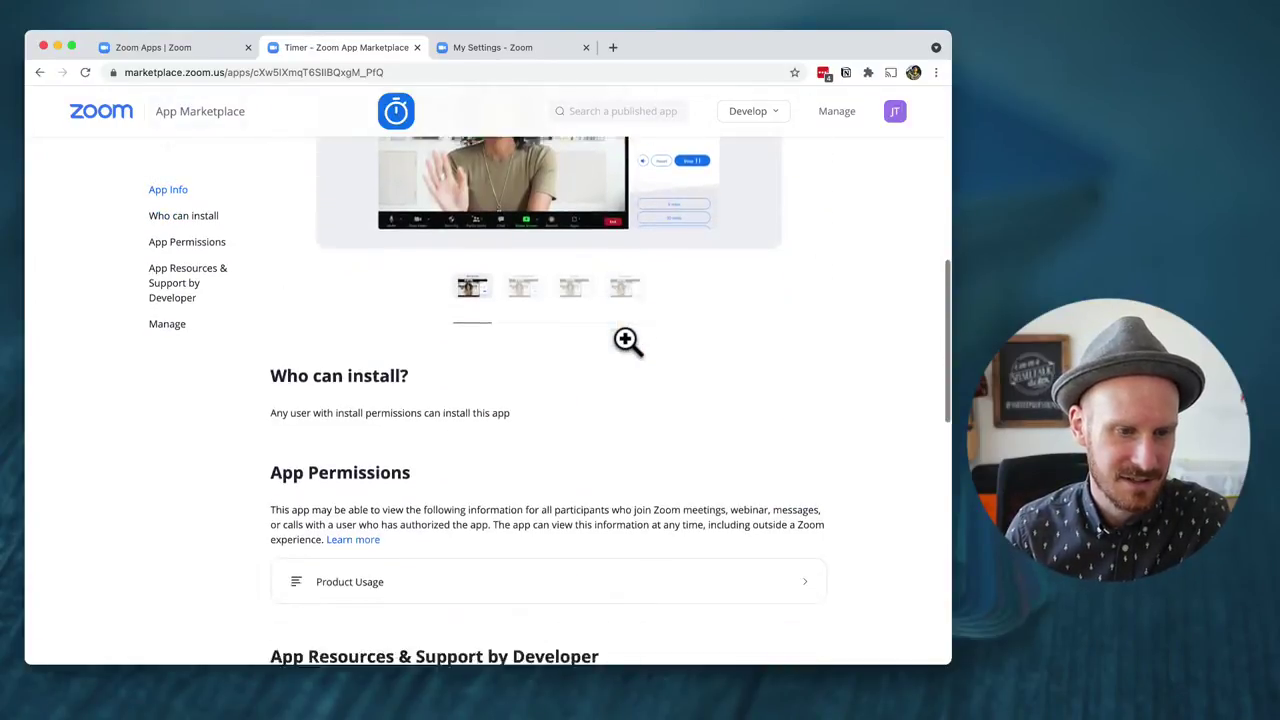
scroll(626, 340, down, 5)
scroll(626, 340, up, 10)
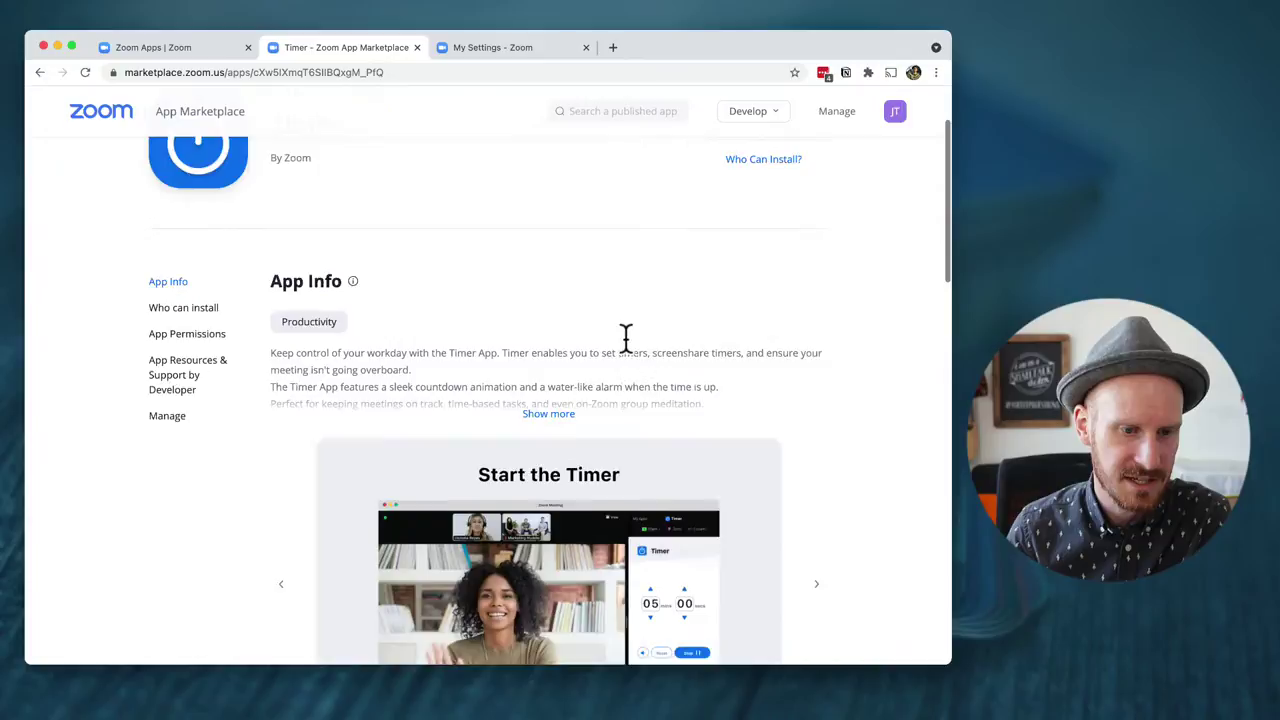
scroll(624, 338, up, 3)
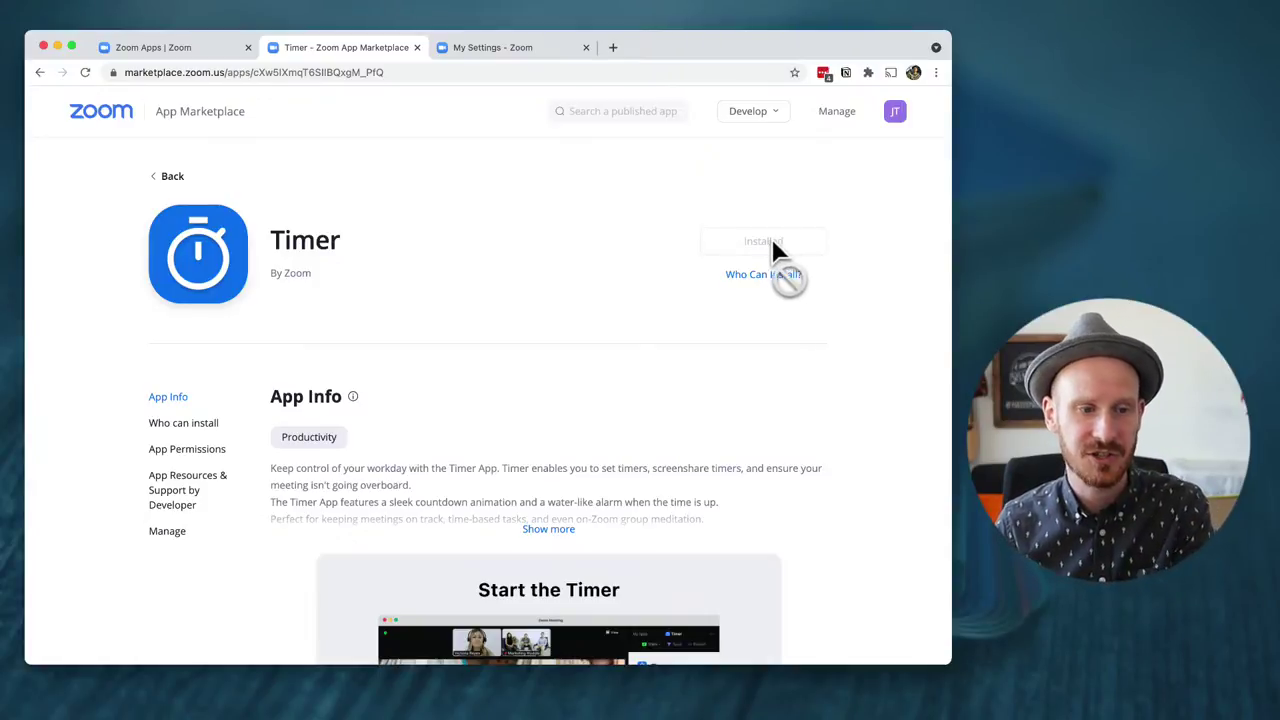
scroll(666, 346, down, 10)
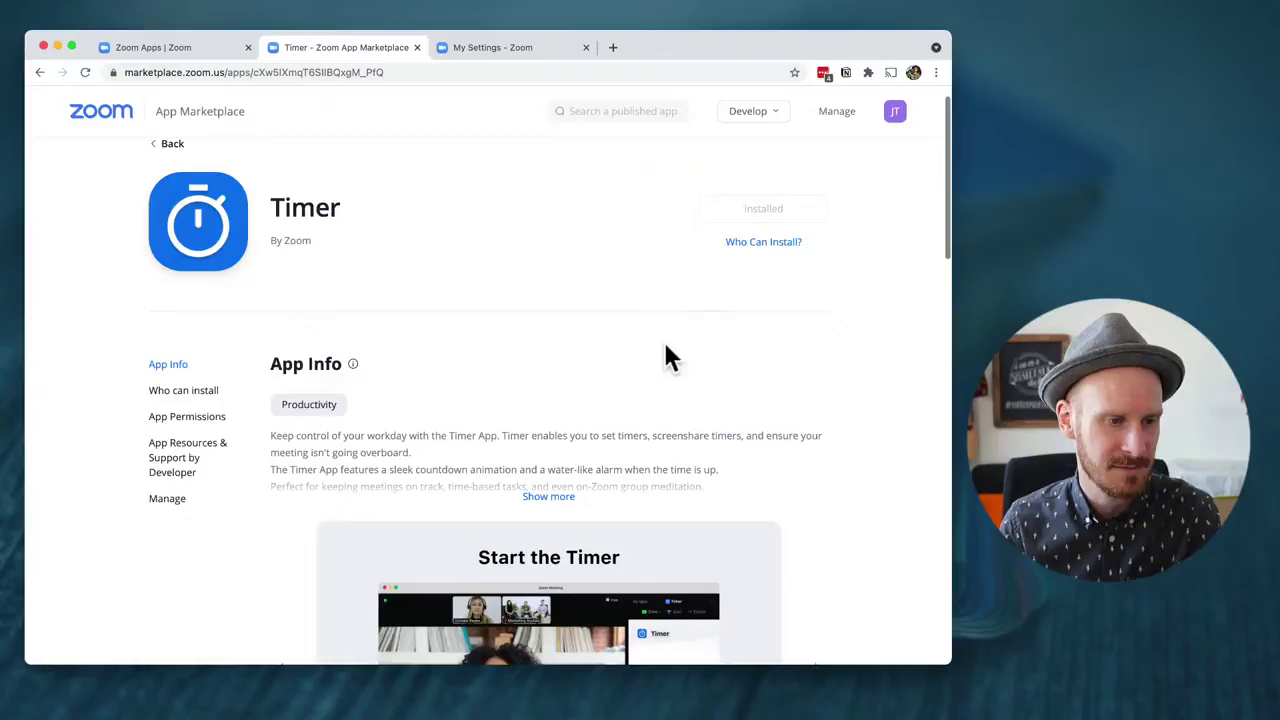
scroll(357, 400, up, 1)
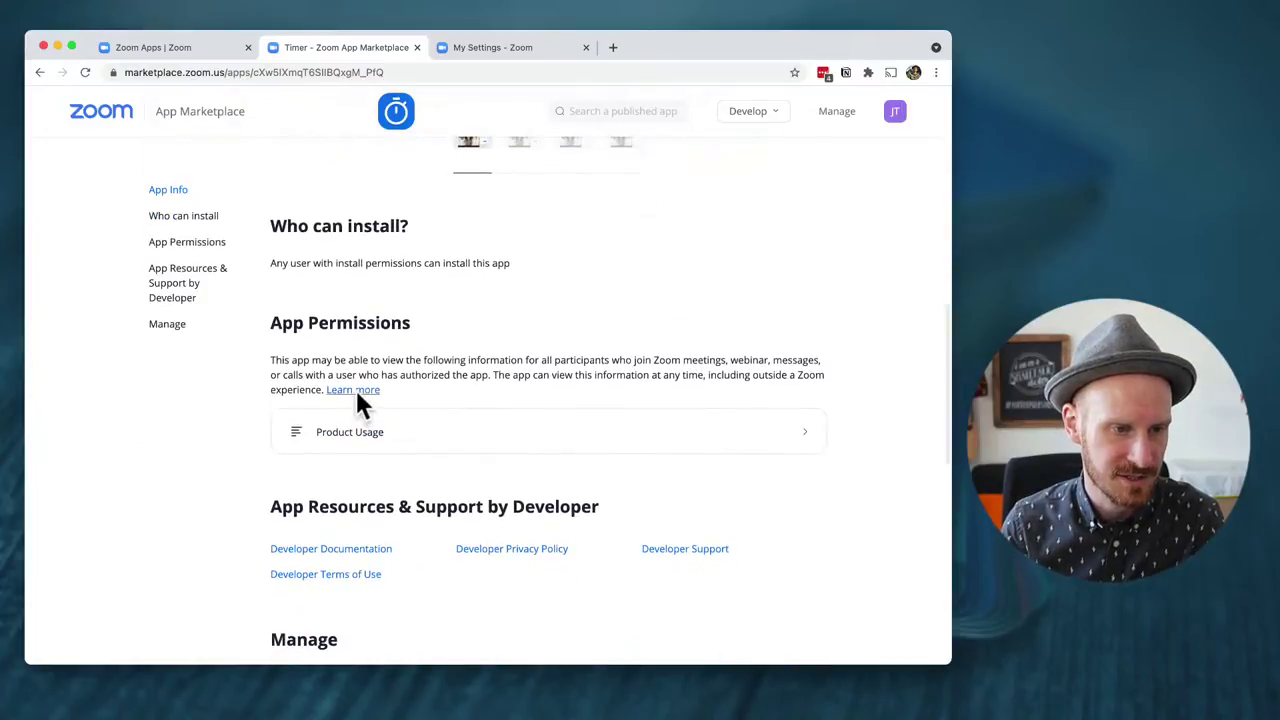
click(808, 434)
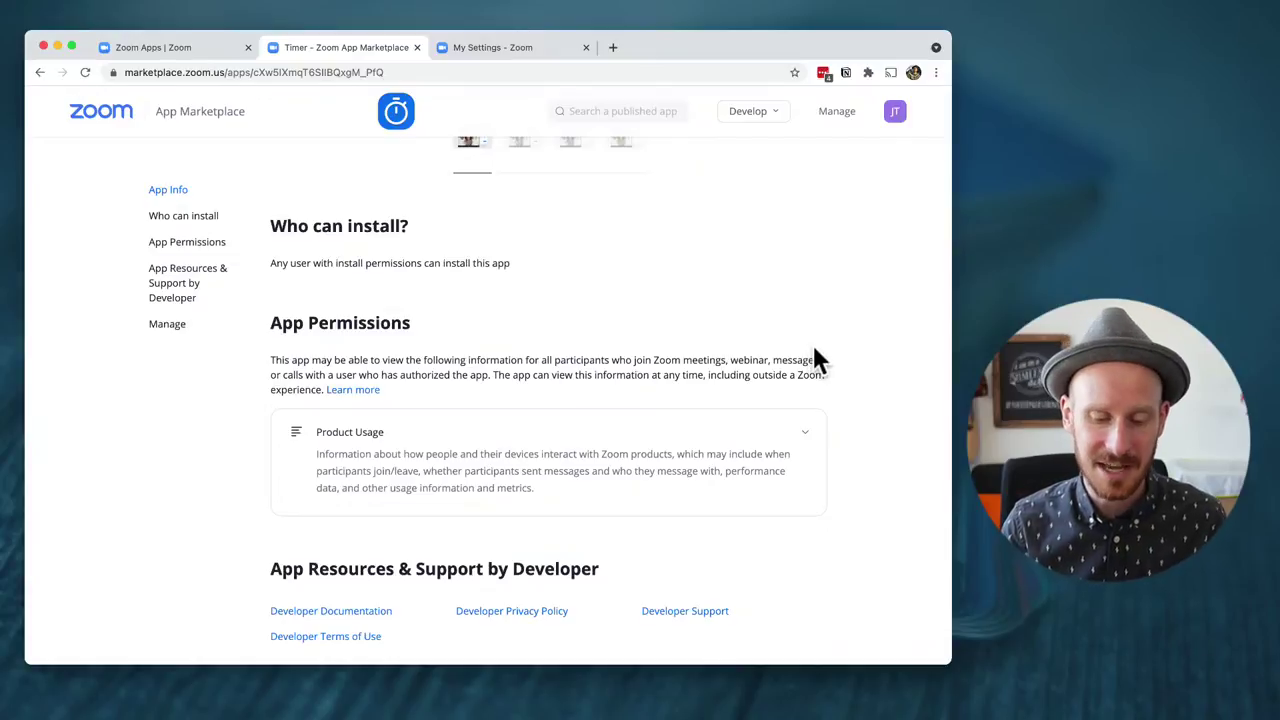
scroll(748, 321, up, 1)
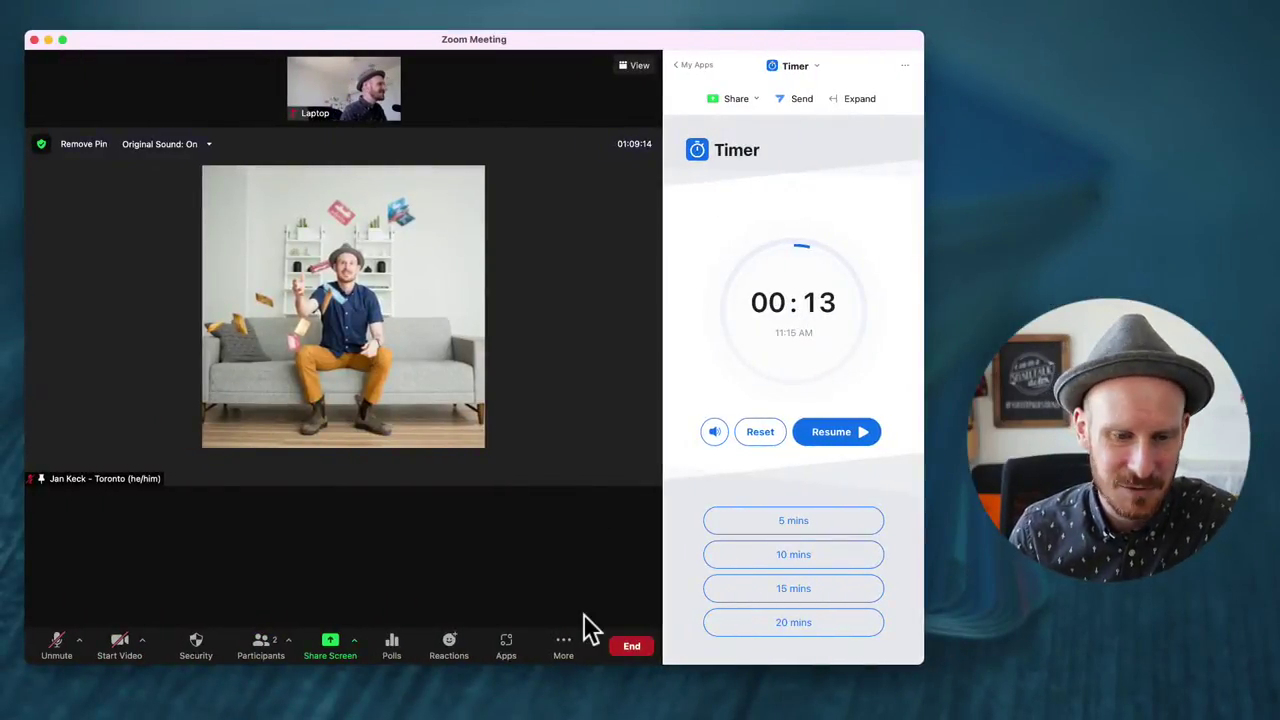
Switch to the Zoom meeting, close the apps side panel and widen the meeting window.
click(515, 643)
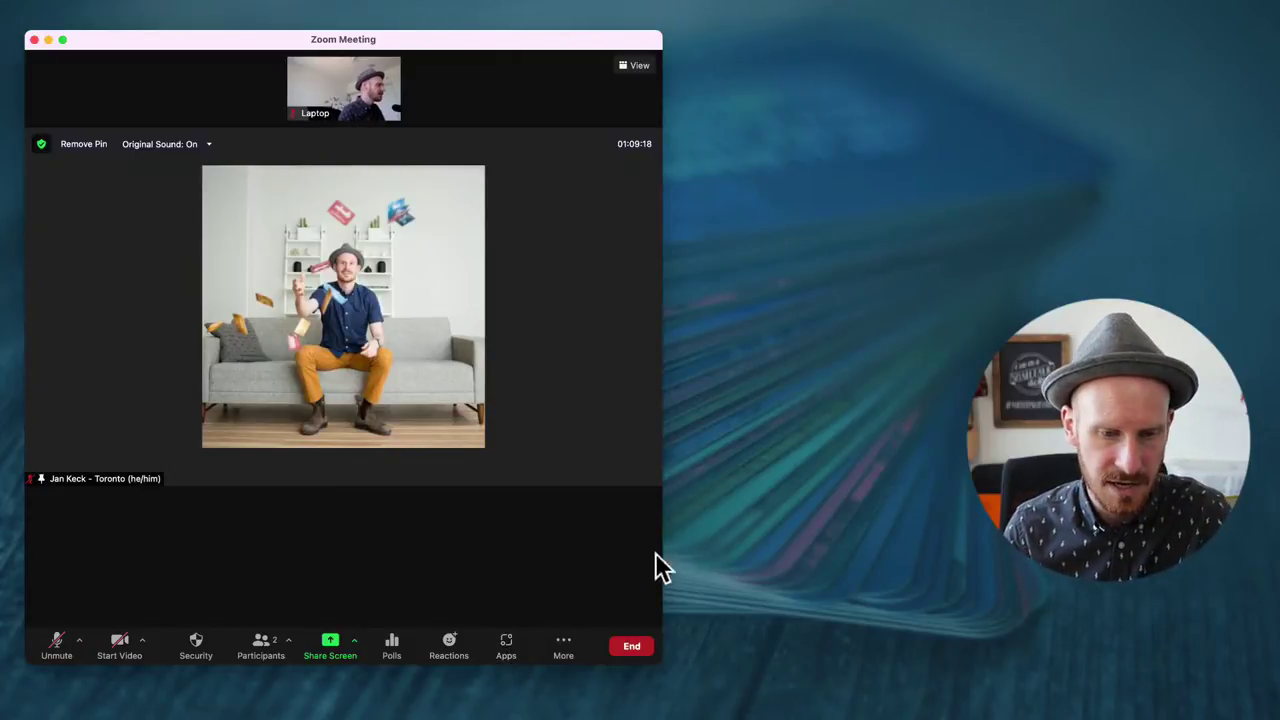
drag(663, 563, 853, 551)
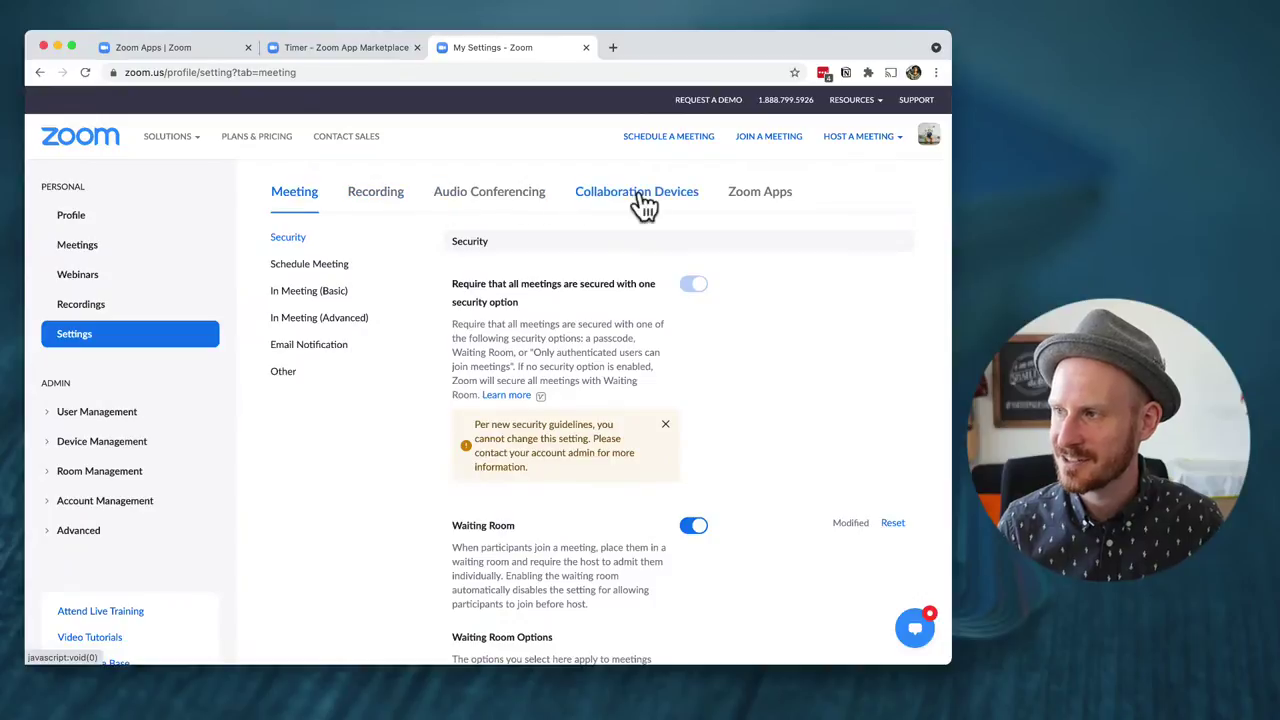
Switch to the Zoom web settings and check the Zoom Apps Quick Launch Button option in the Zoom Apps settings.
click(752, 200)
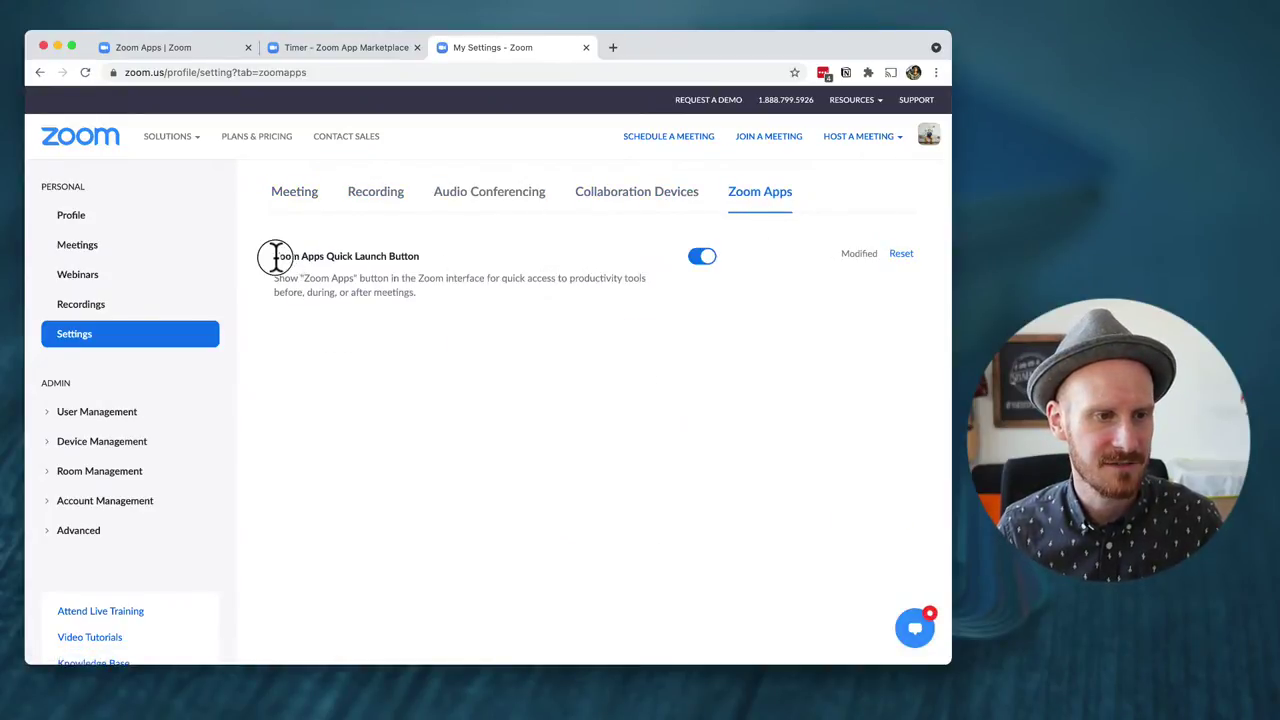
drag(276, 256, 418, 257)
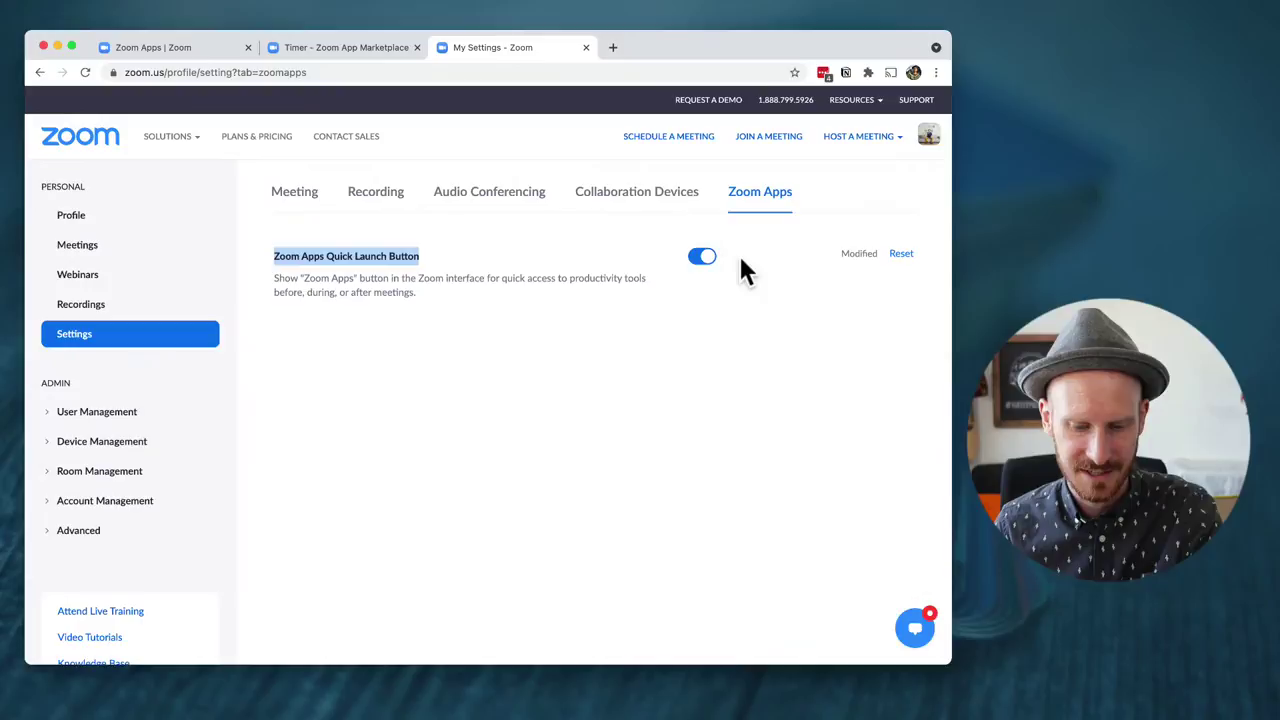
Switch to the Zoom meeting, open Timer from the list of opened apps and narrow the meeting window.
key(ctrl+Left)
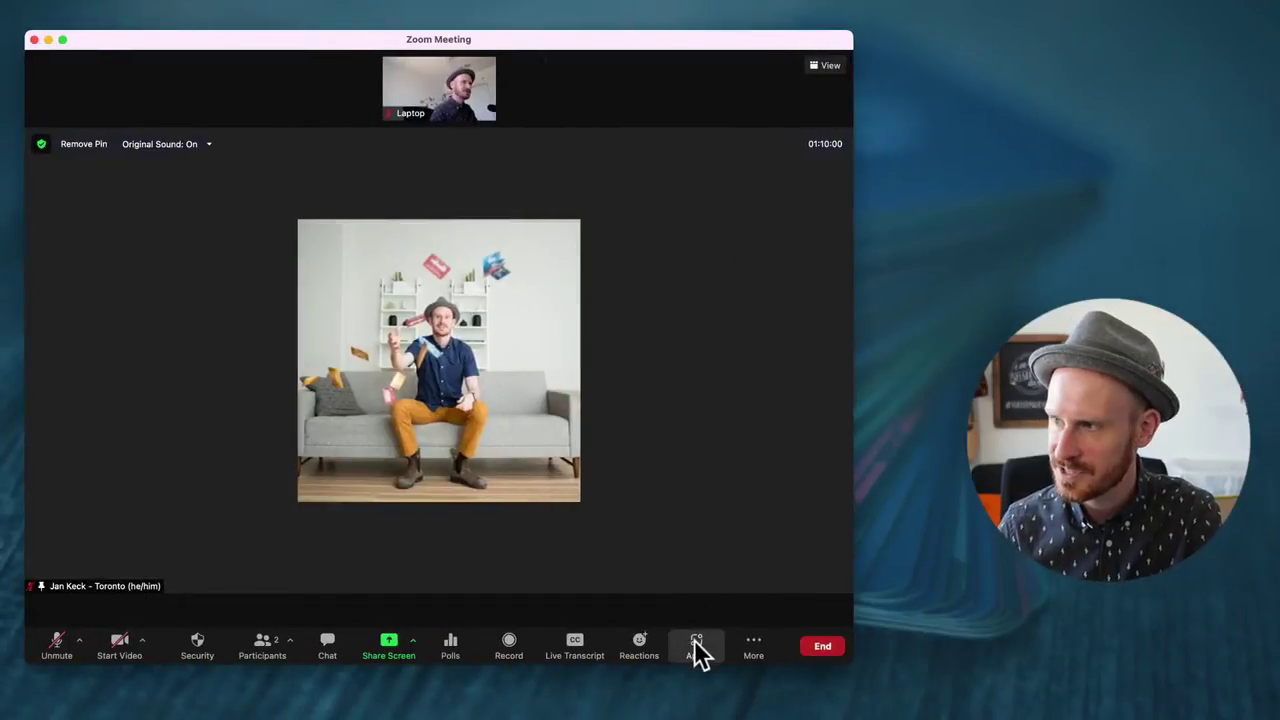
click(696, 648)
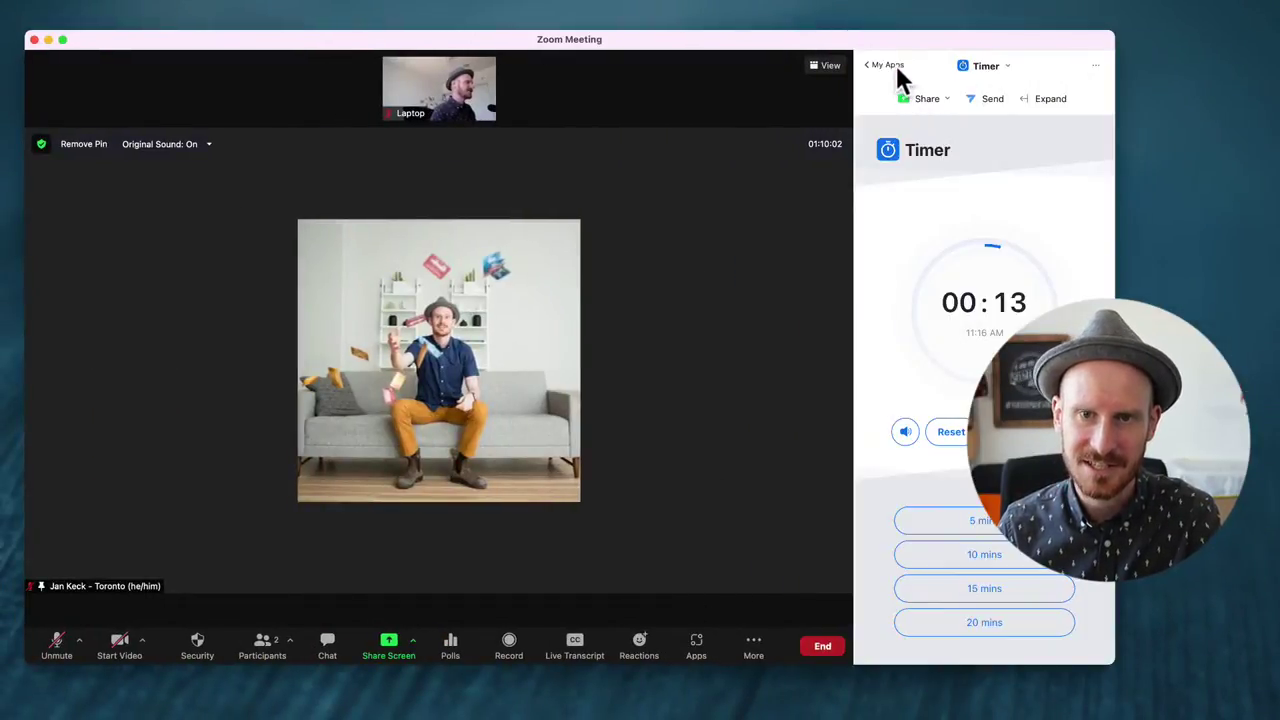
click(890, 67)
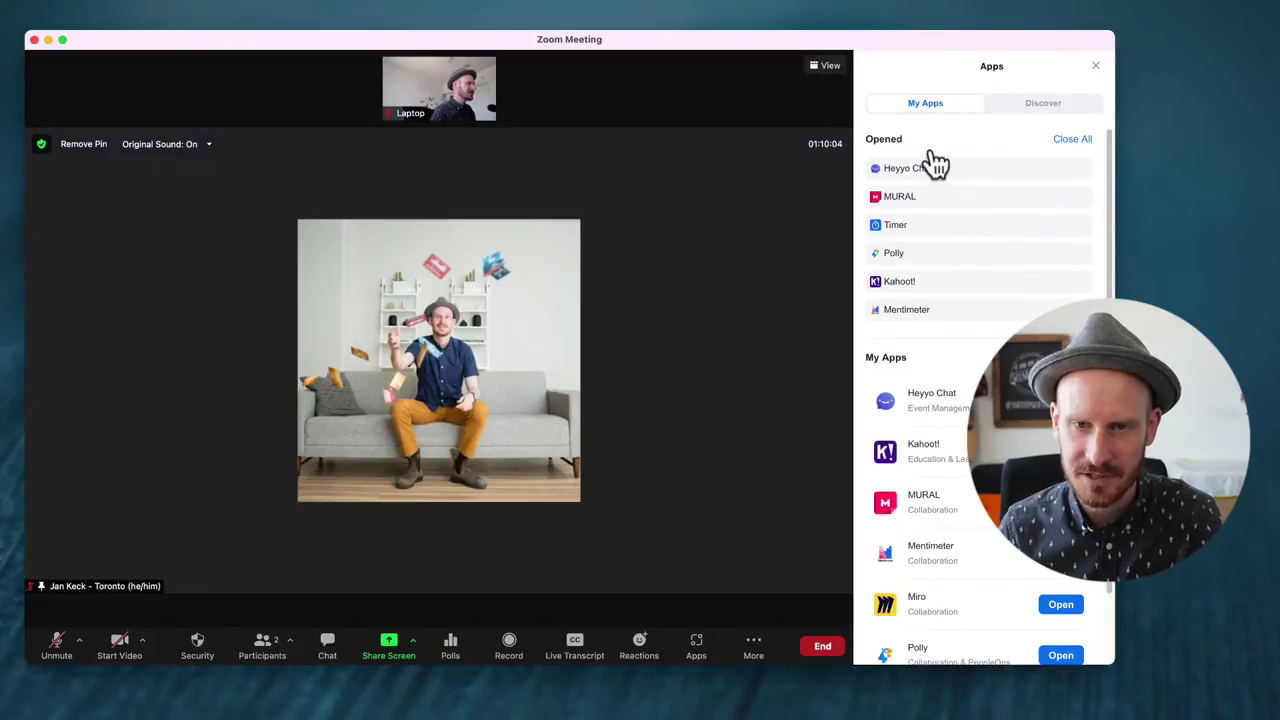
scroll(950, 288, down, 1)
scroll(955, 288, up, 1)
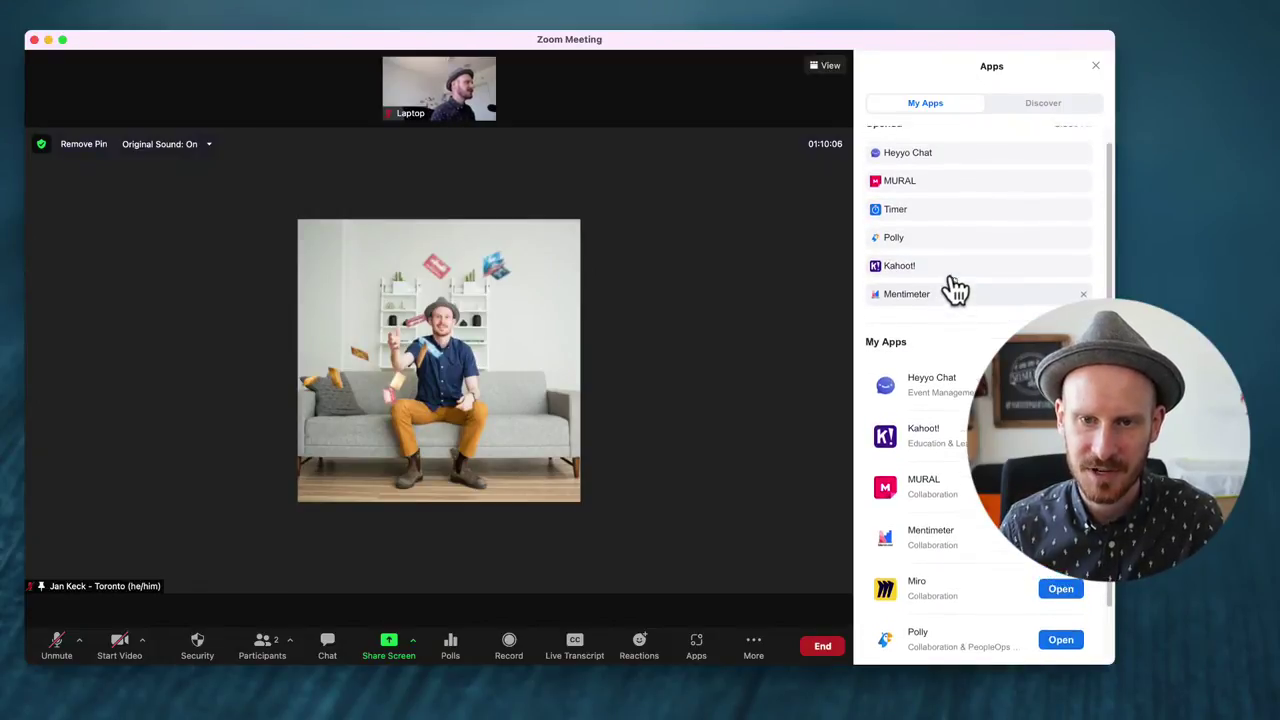
click(920, 222)
drag(1112, 192, 905, 192)
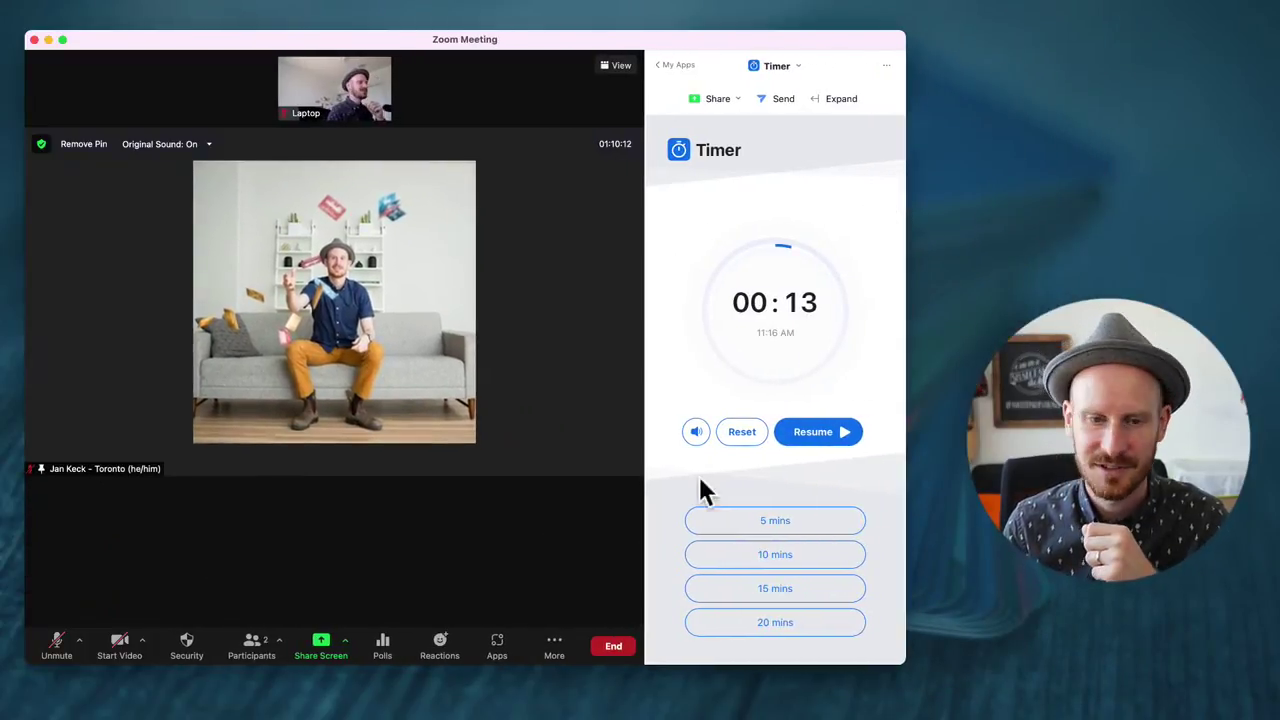
Reset the countdown in the Timer app and set its minutes to 02.
click(732, 430)
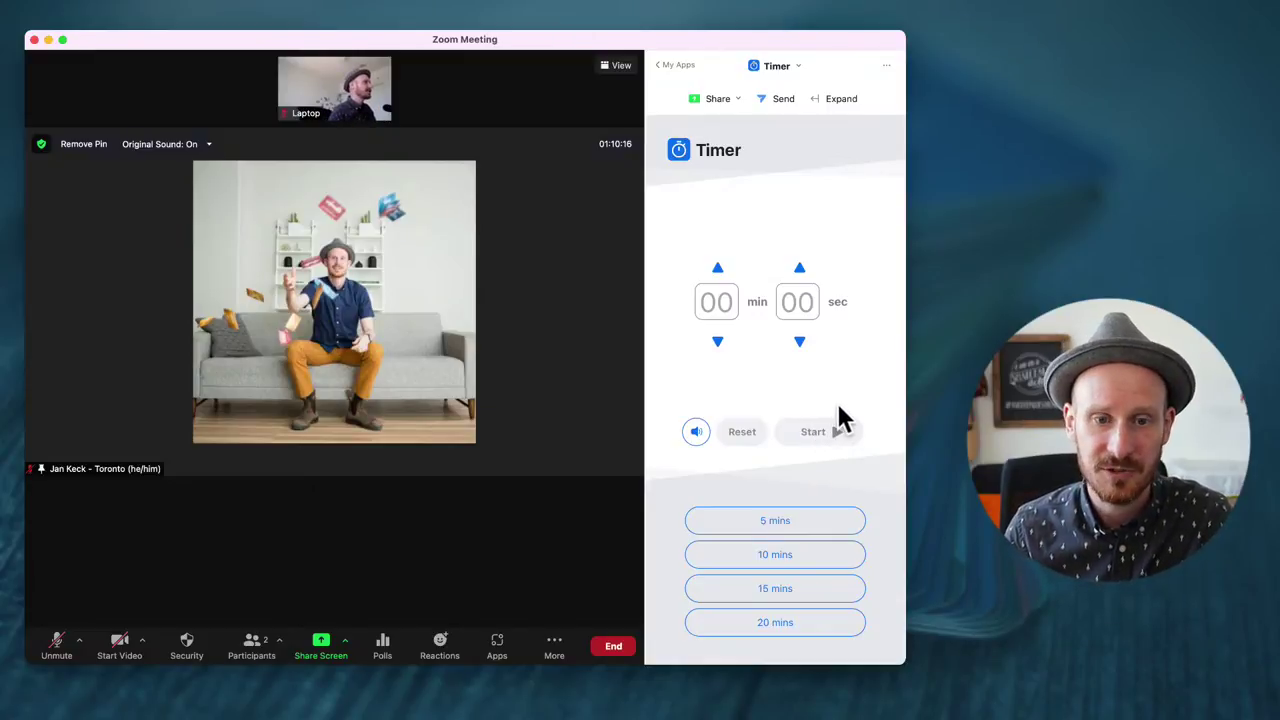
double_click(717, 268)
triple_click(717, 268)
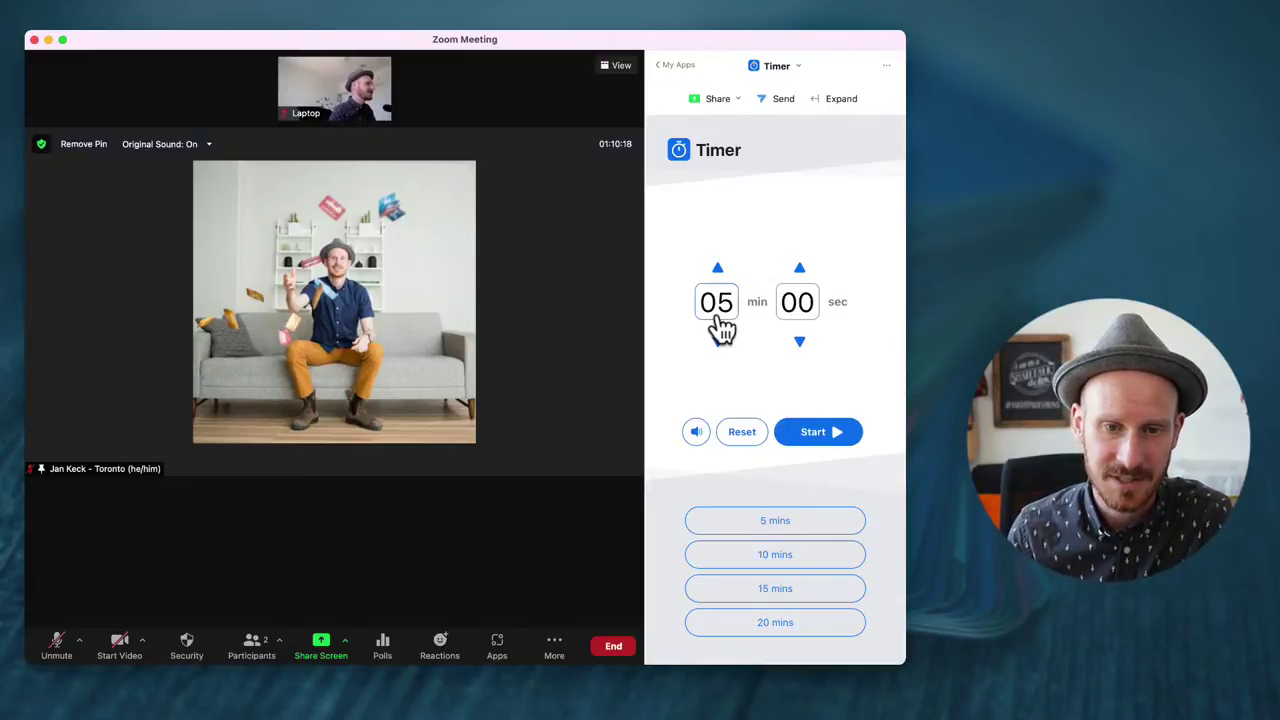
click(717, 341)
double_click(717, 341)
Set the timer's seconds to 56 and start the countdown.
triple_click(799, 268)
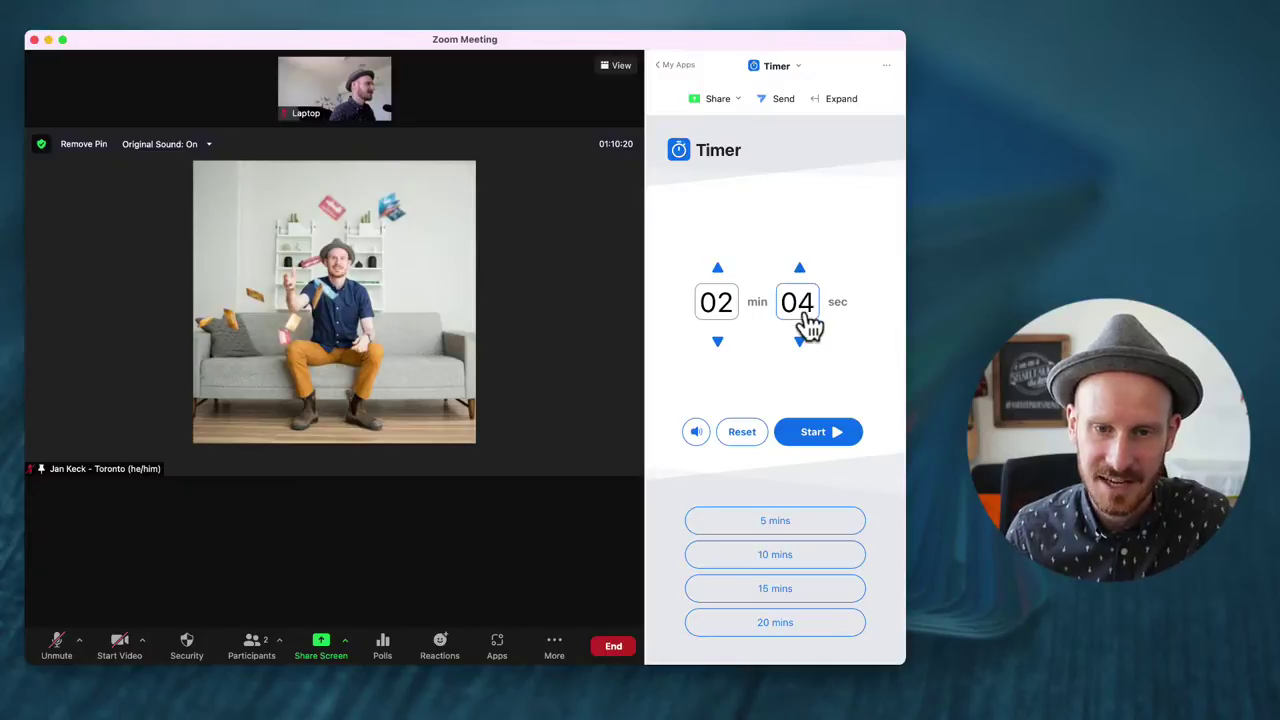
double_click(799, 341)
click(799, 341)
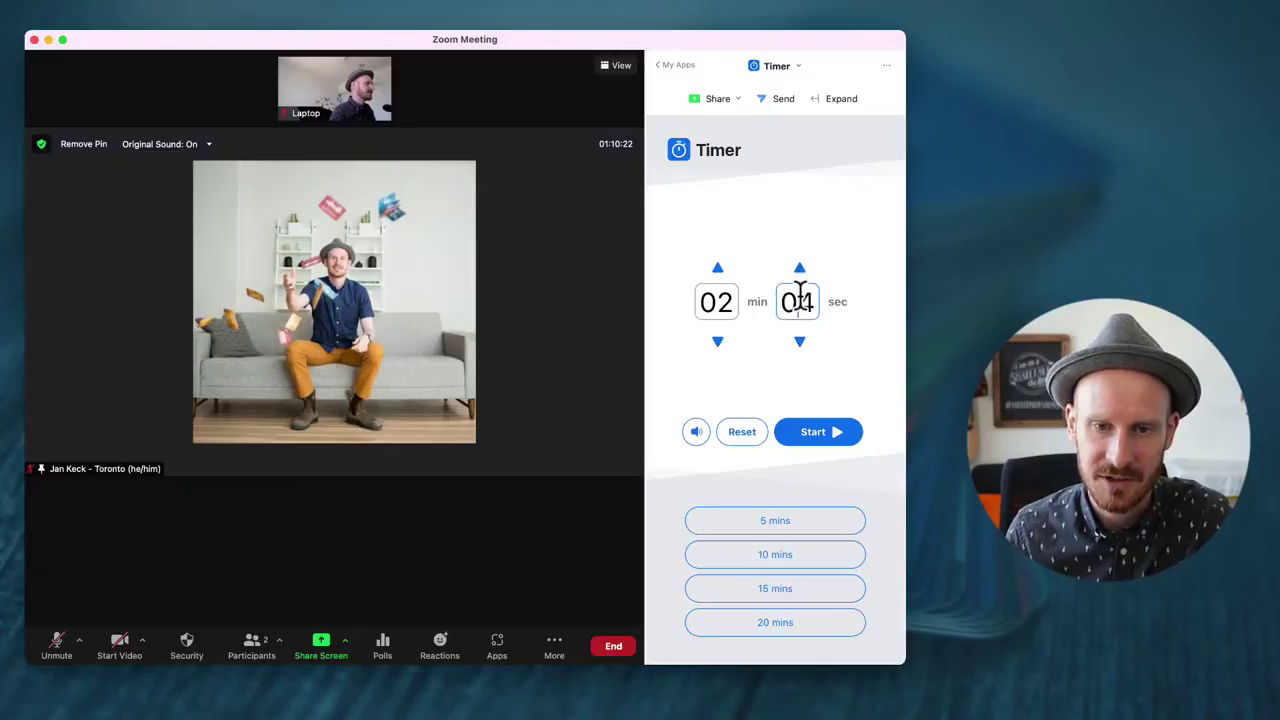
double_click(800, 303)
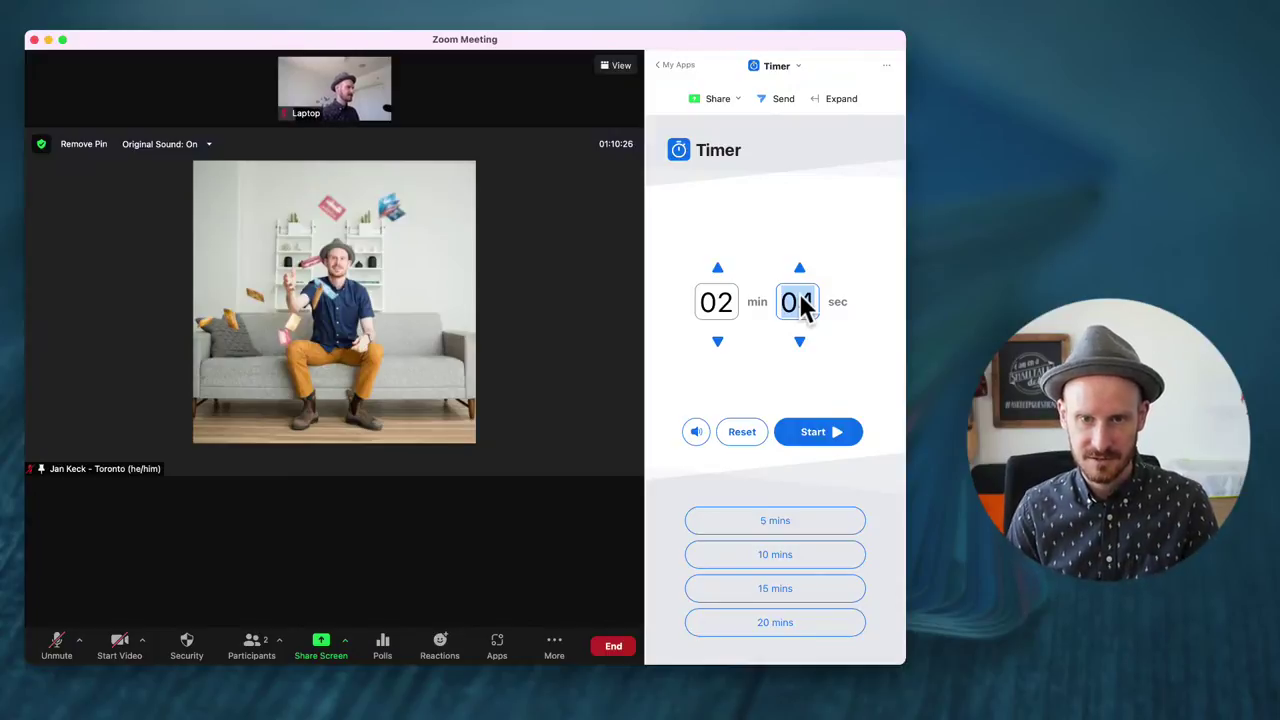
text(04)
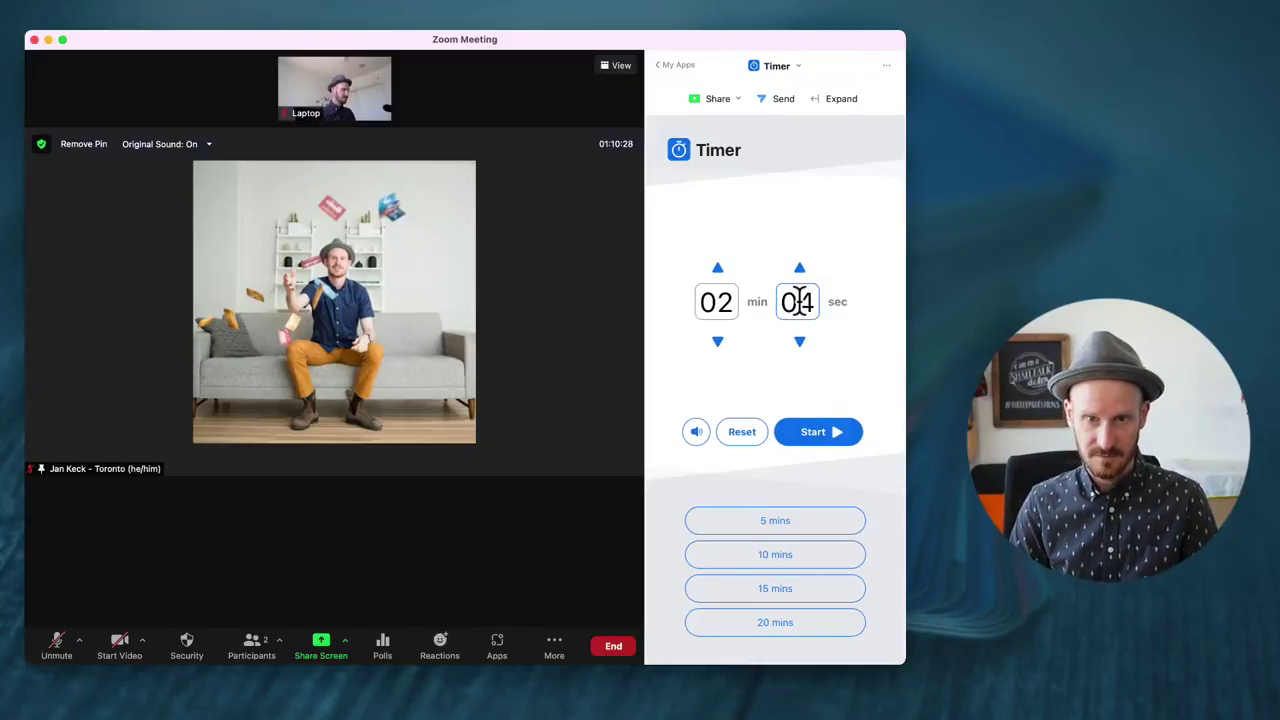
key(BackSpace)
text(0)
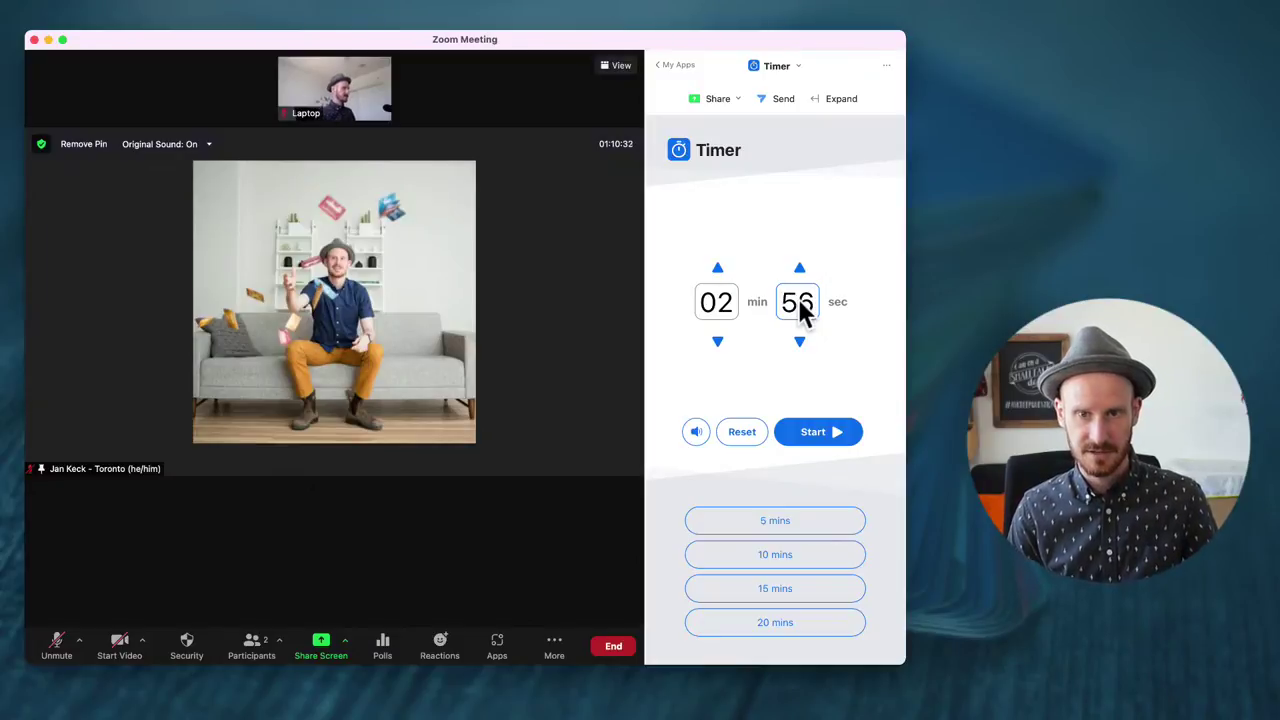
click(791, 237)
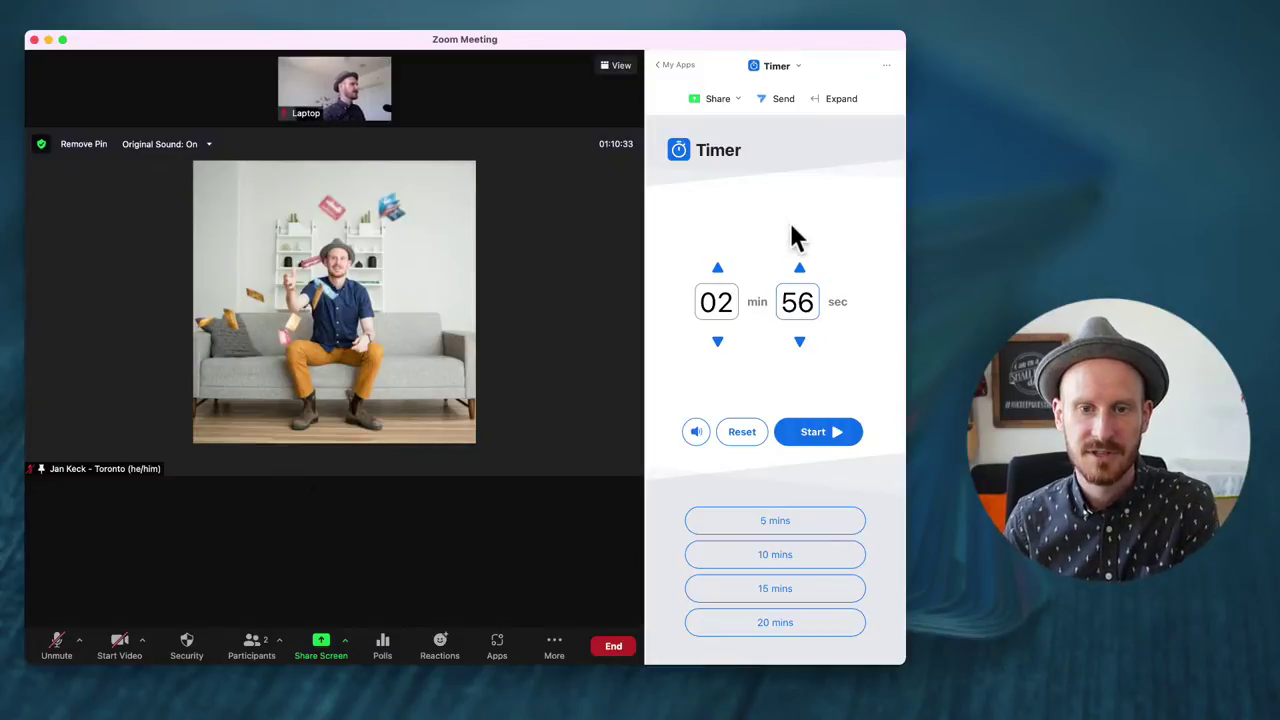
click(836, 436)
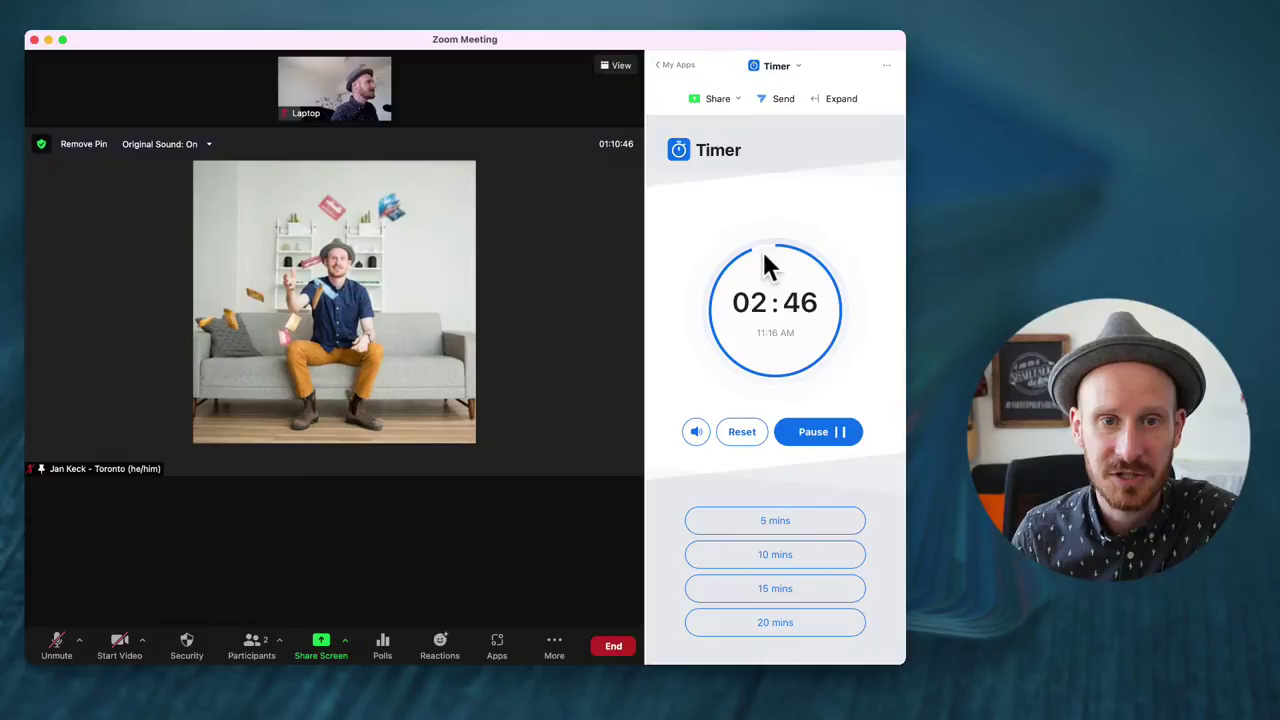
Check the audio options for sharing the Timer app in the meeting.
click(737, 98)
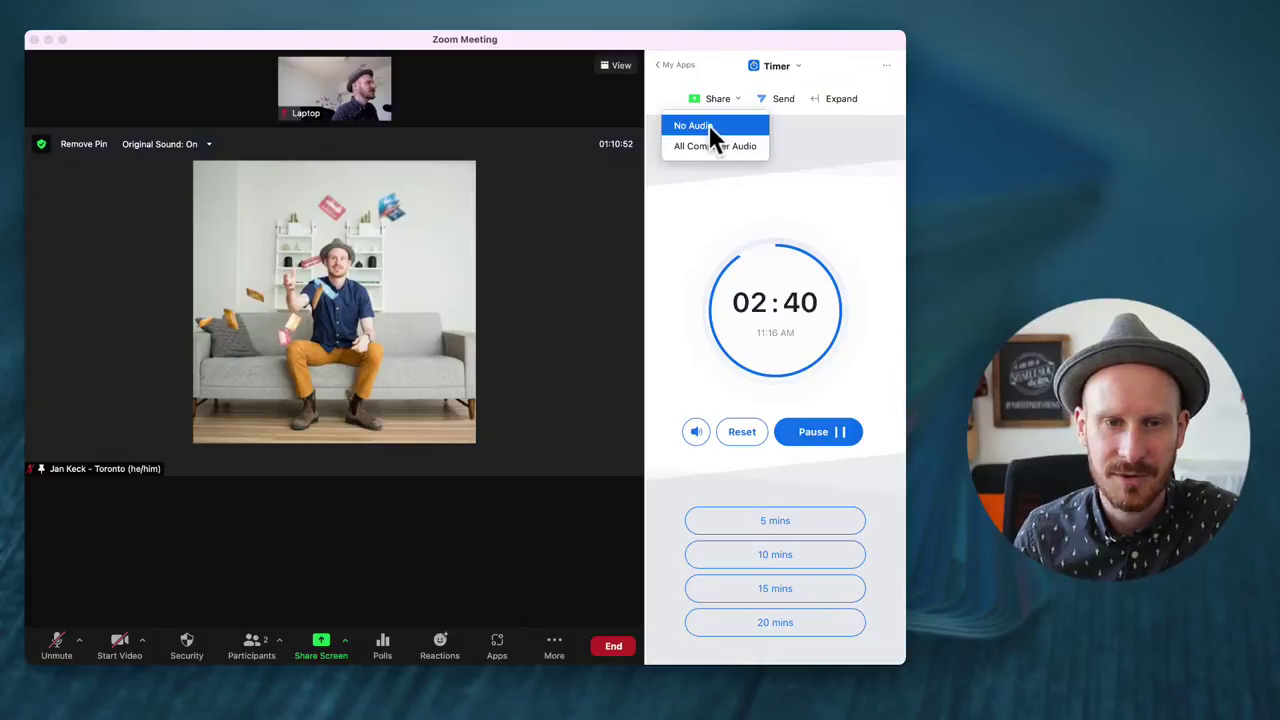
click(723, 37)
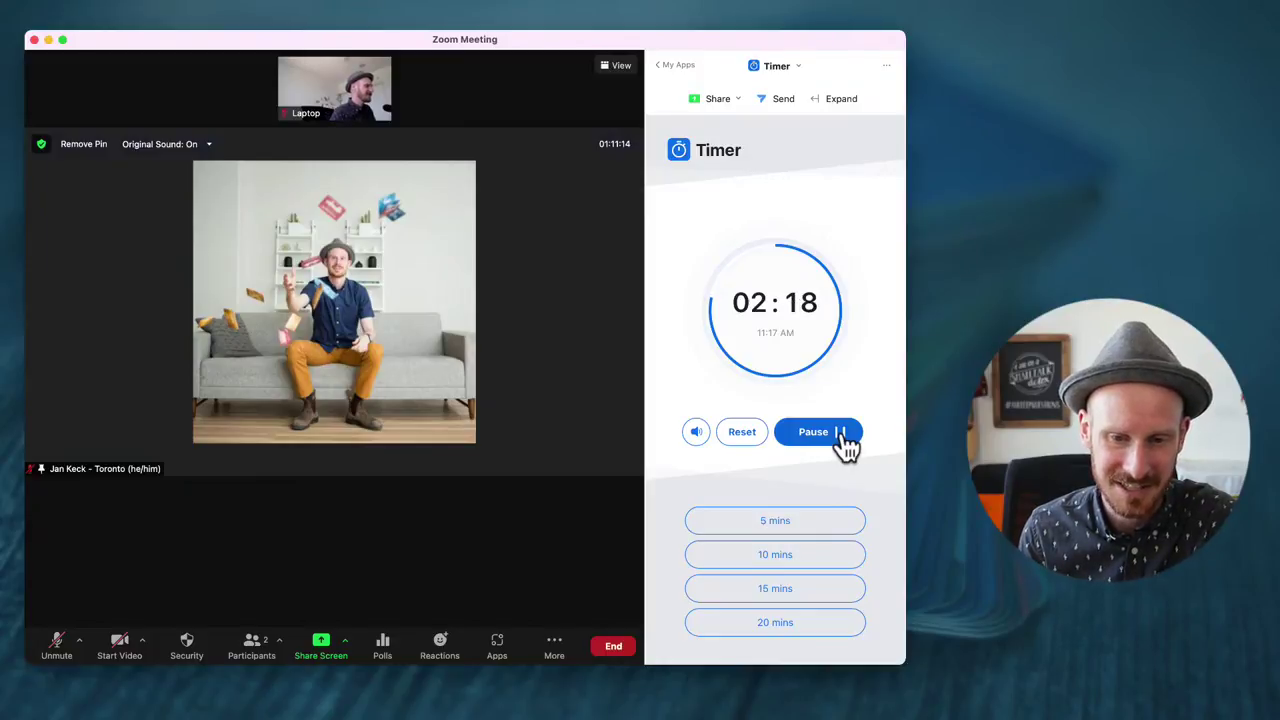
Reset the countdown and start each preset in turn: 5, 10, 15 and 20 minutes.
click(758, 432)
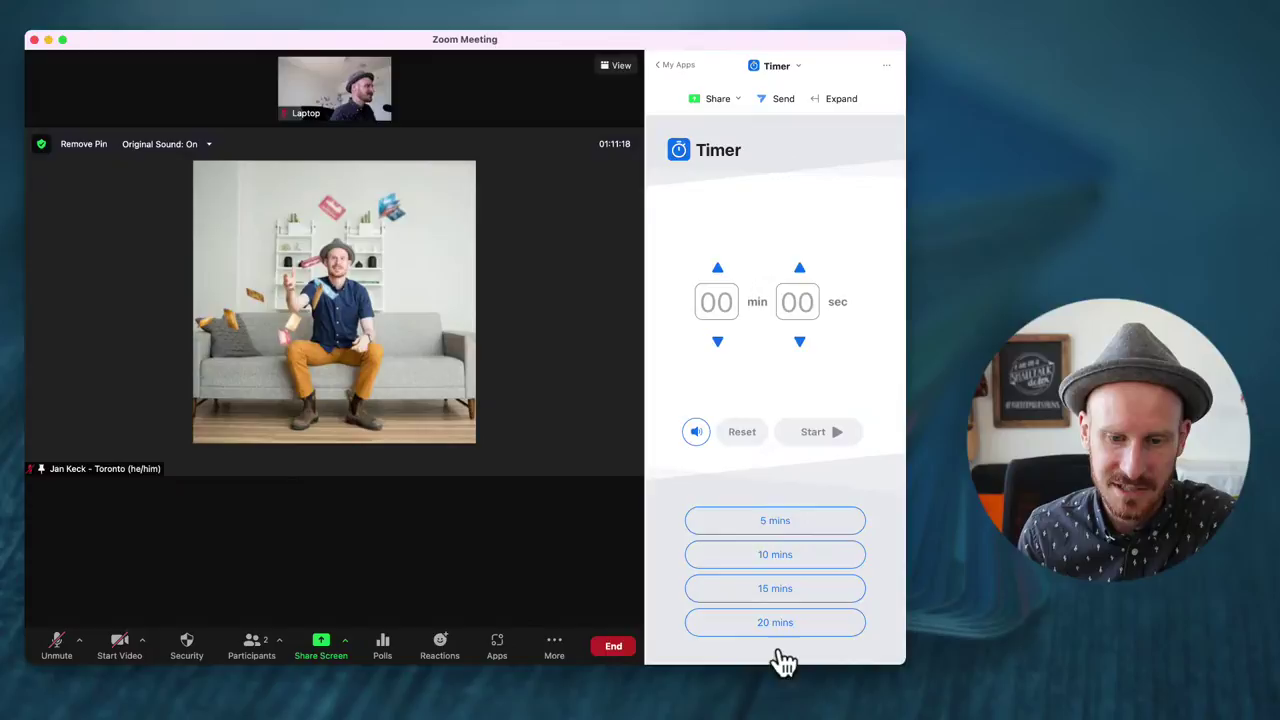
click(795, 535)
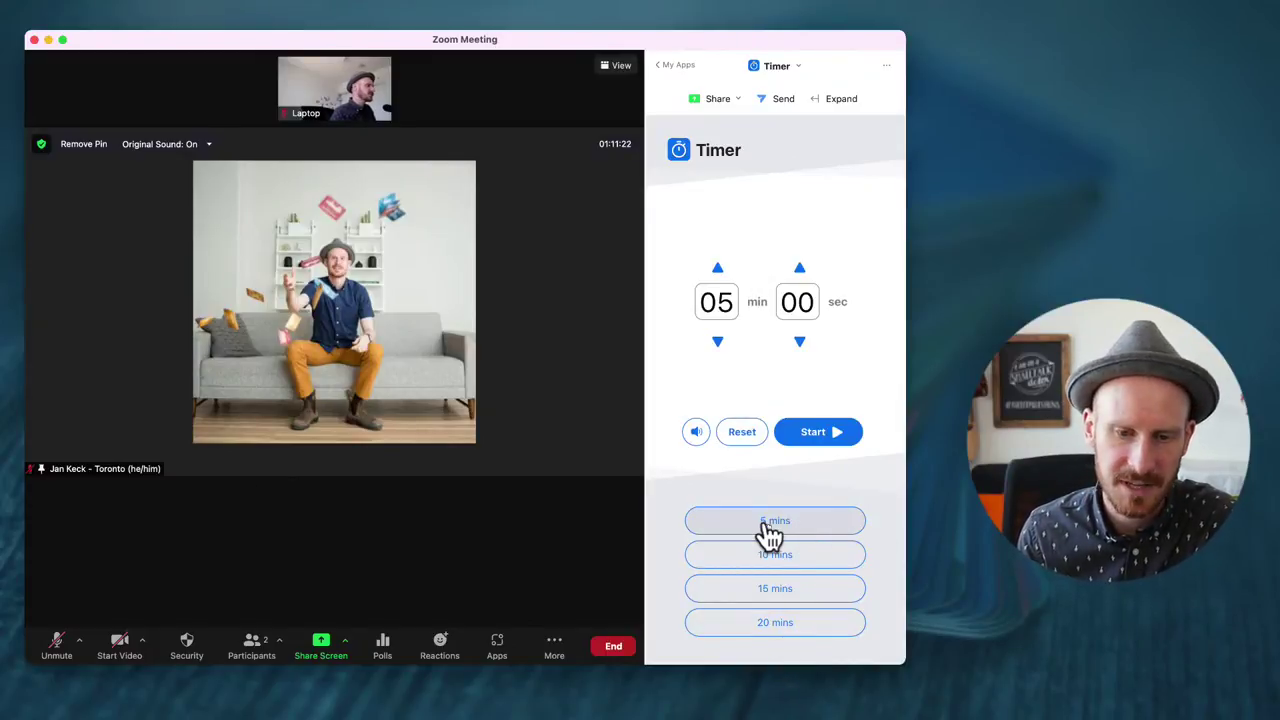
click(839, 435)
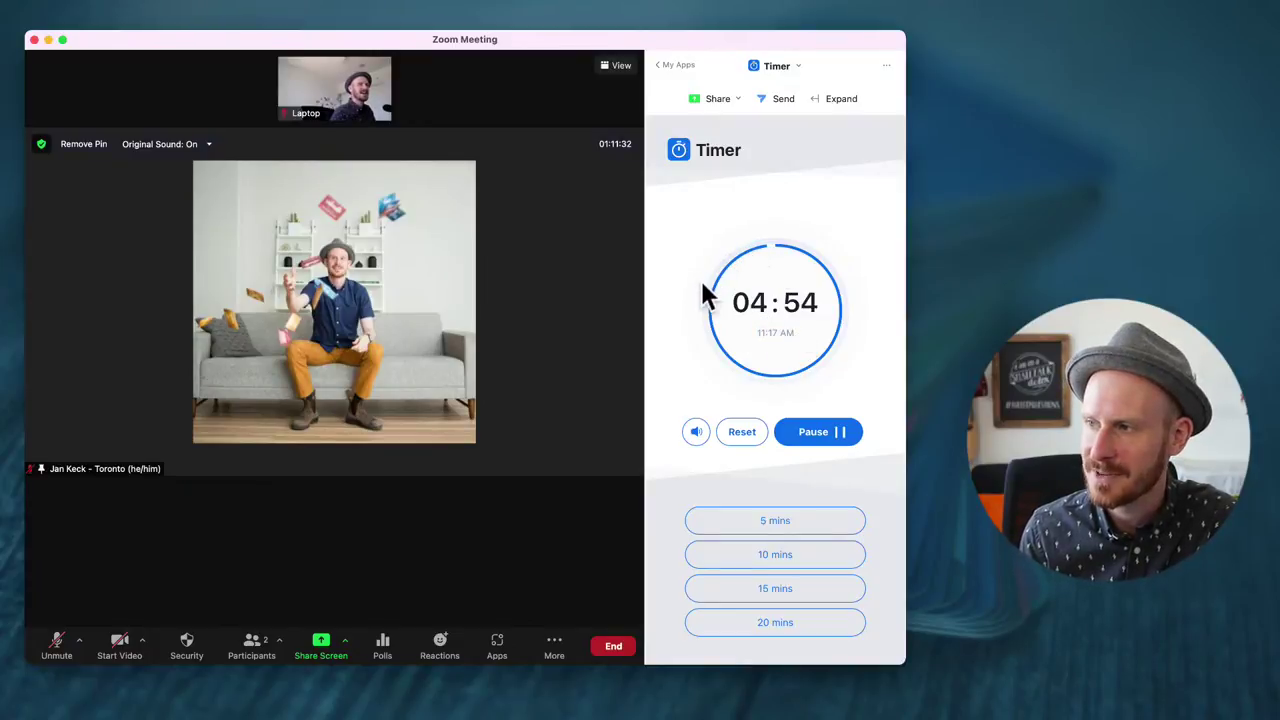
click(793, 553)
click(814, 432)
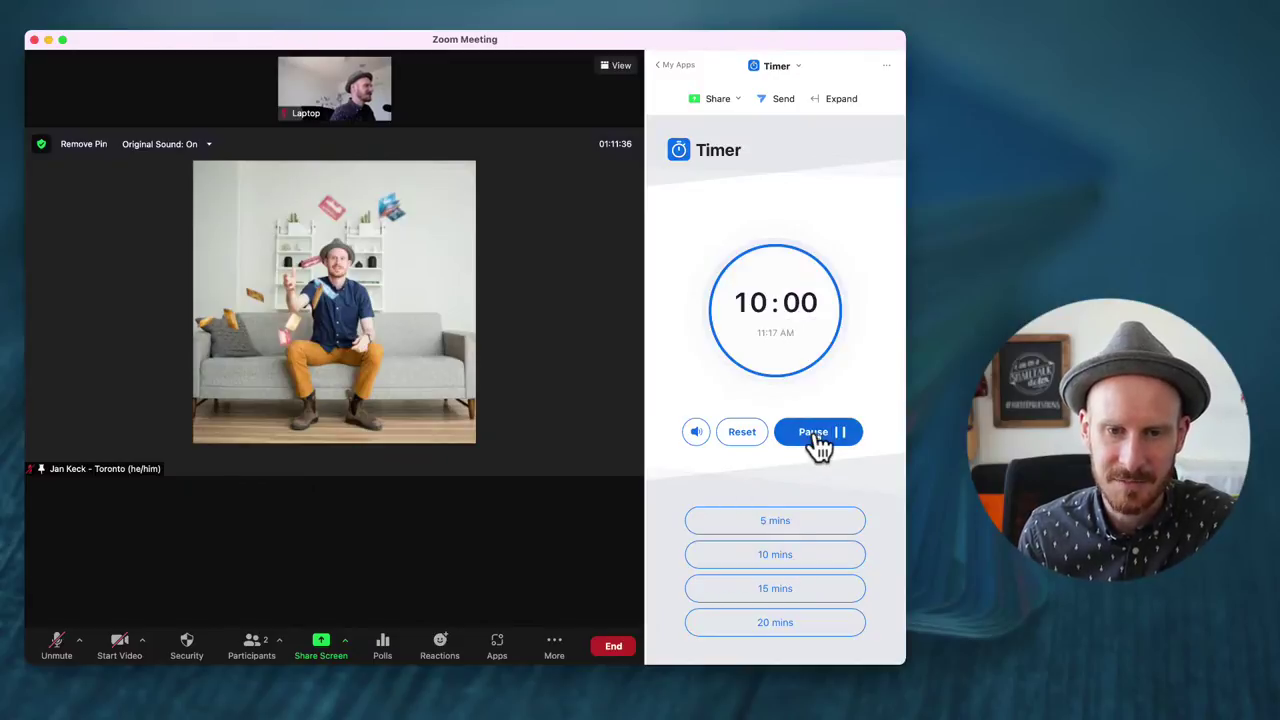
click(780, 592)
click(827, 440)
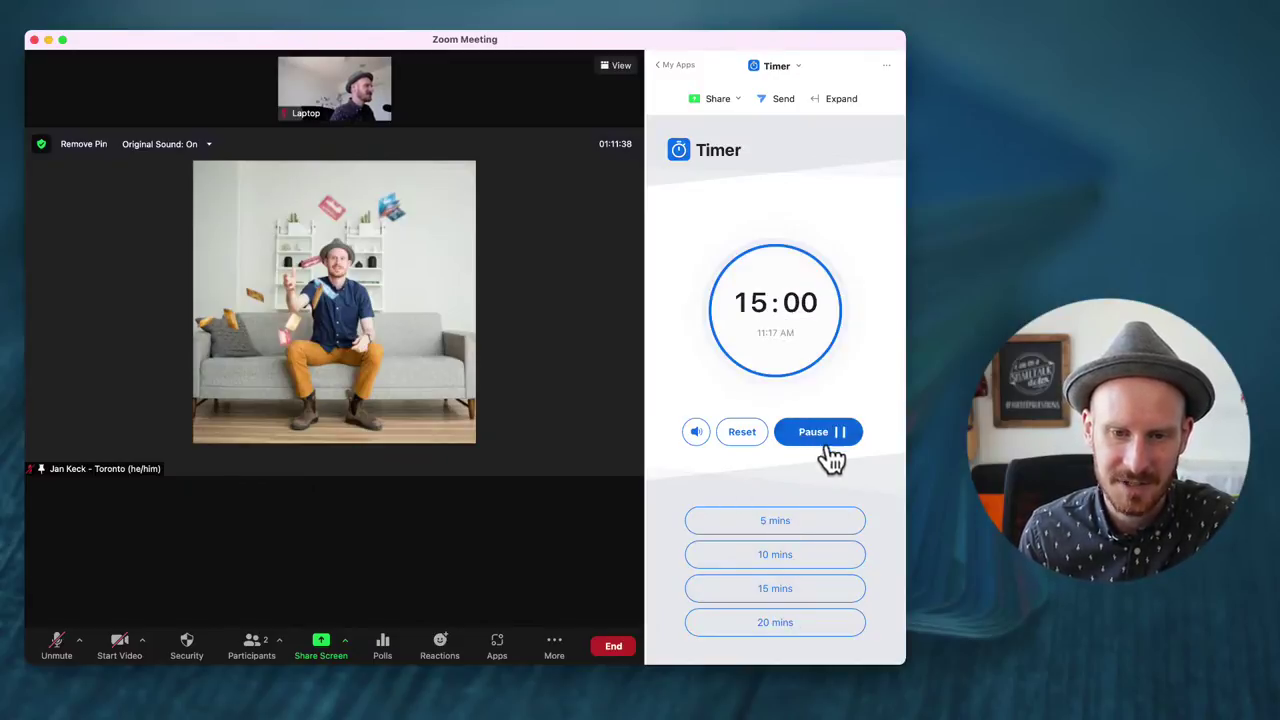
click(810, 622)
click(836, 434)
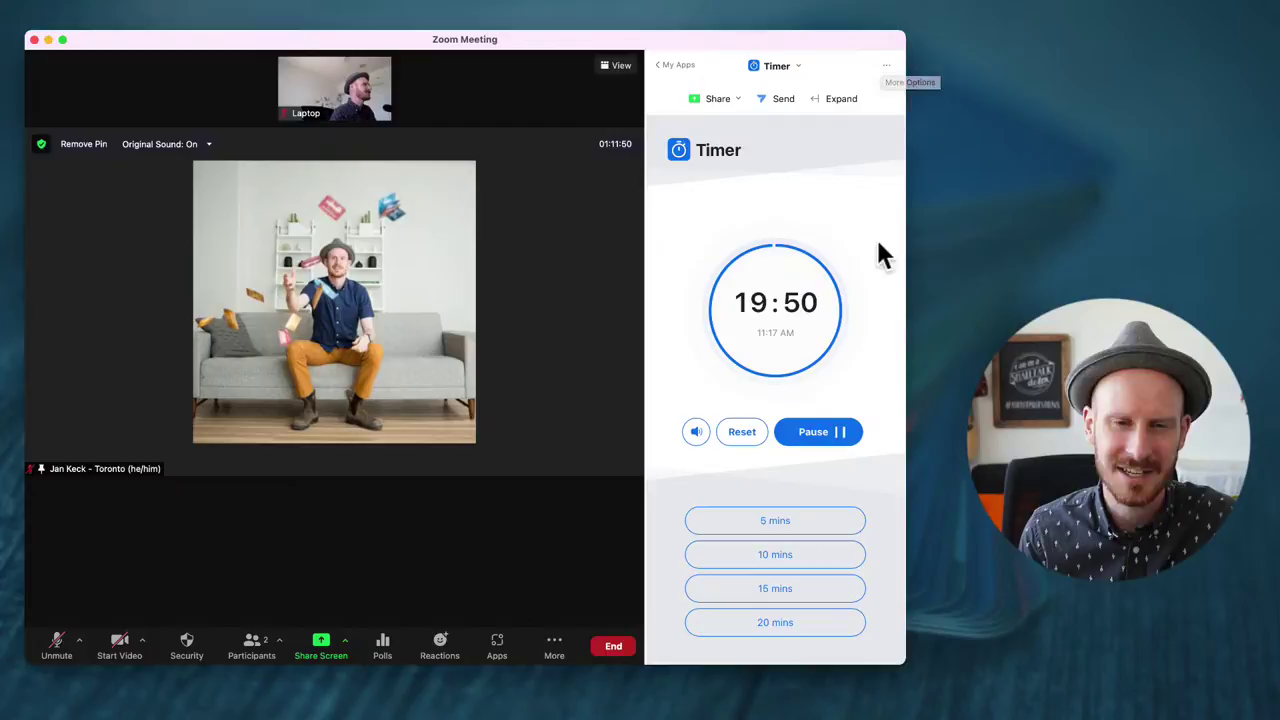
Pop out Timer as a compact separate window beside the meeting and close the Apps list.
click(886, 65)
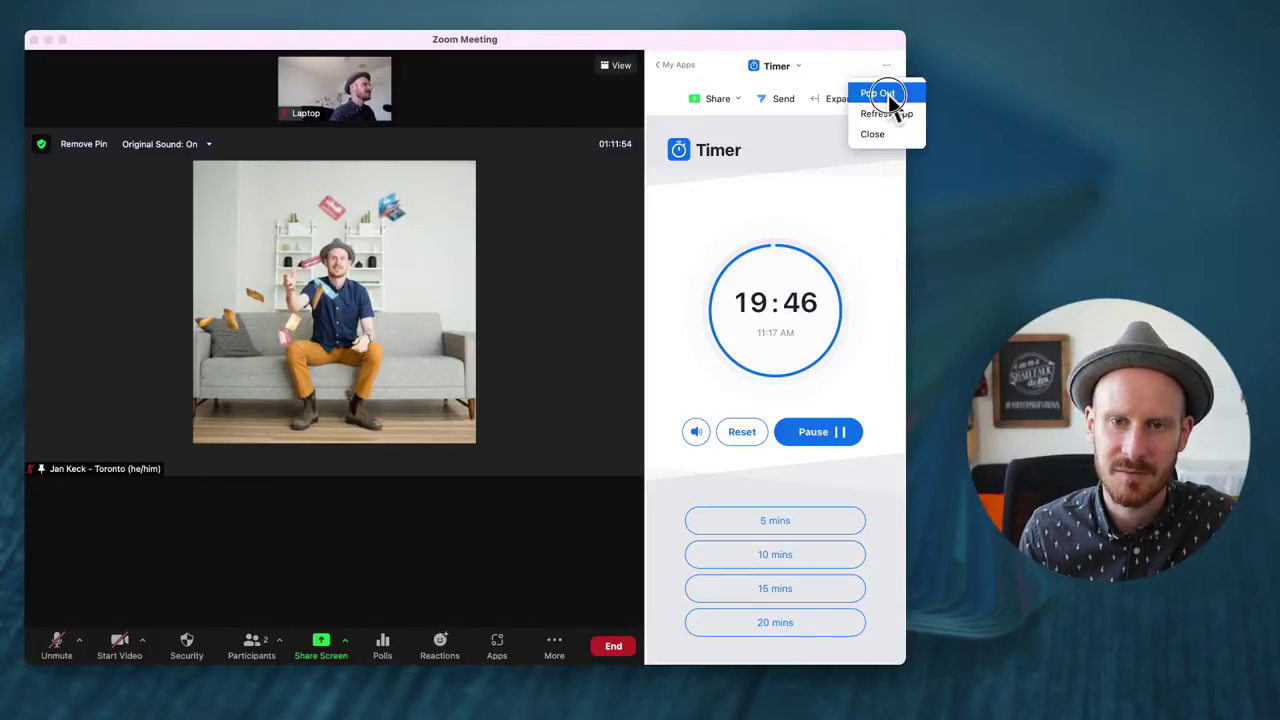
click(888, 93)
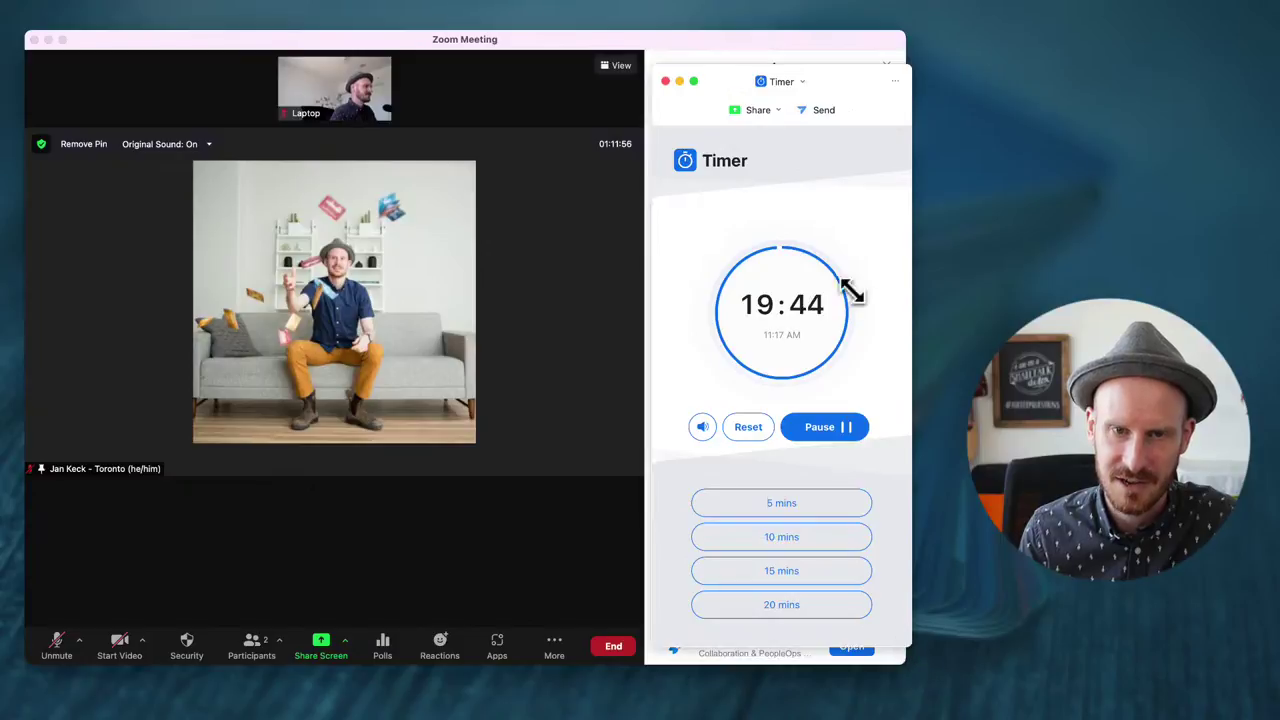
drag(851, 86, 1122, 95)
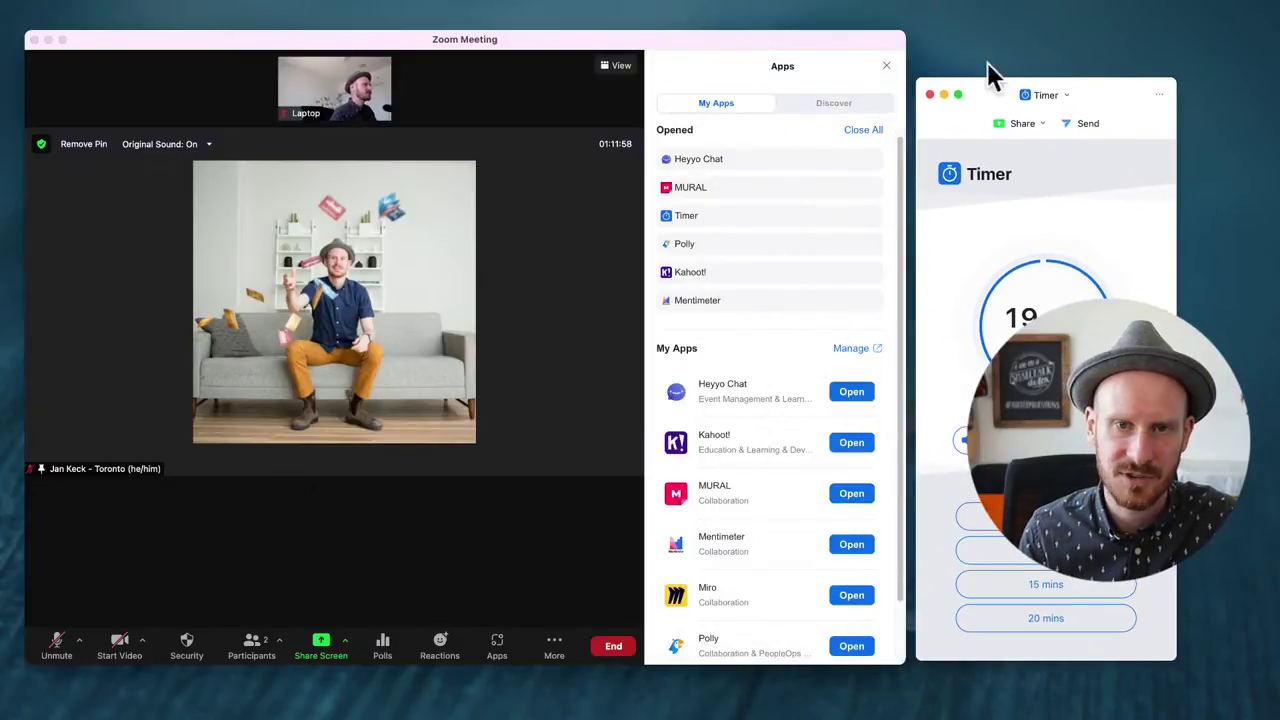
click(886, 65)
drag(983, 95, 724, 50)
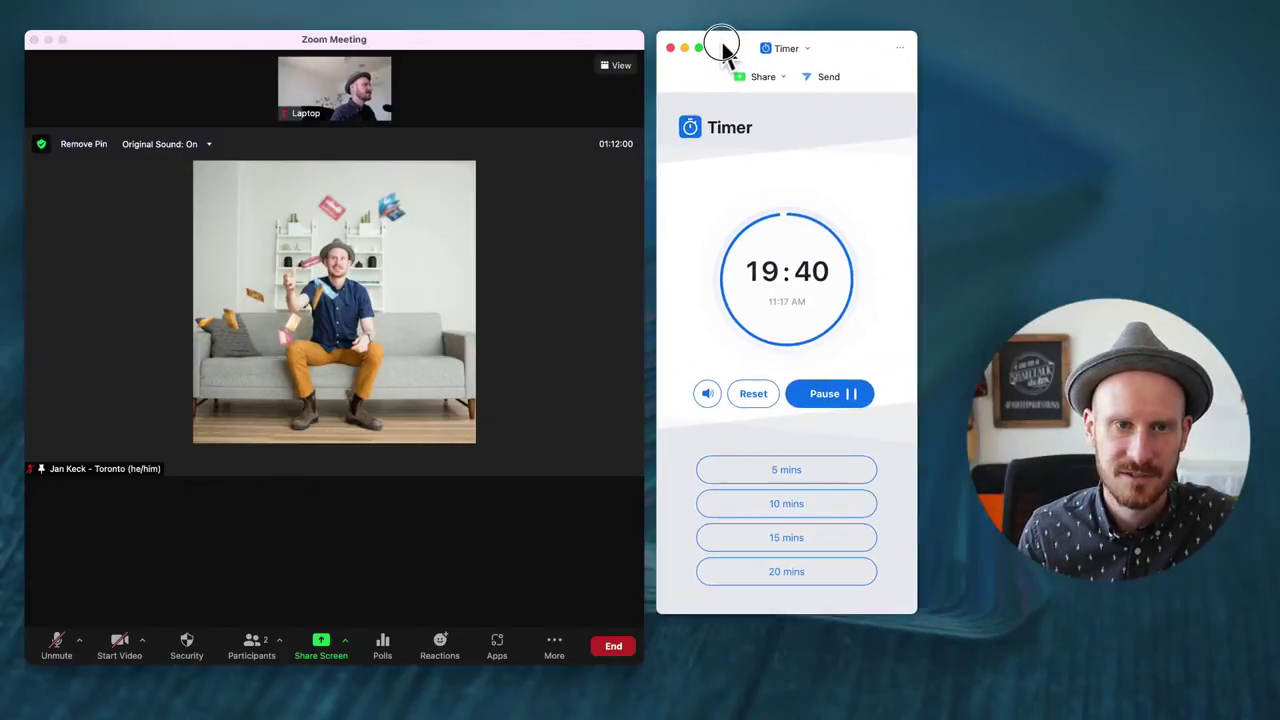
drag(915, 615, 838, 330)
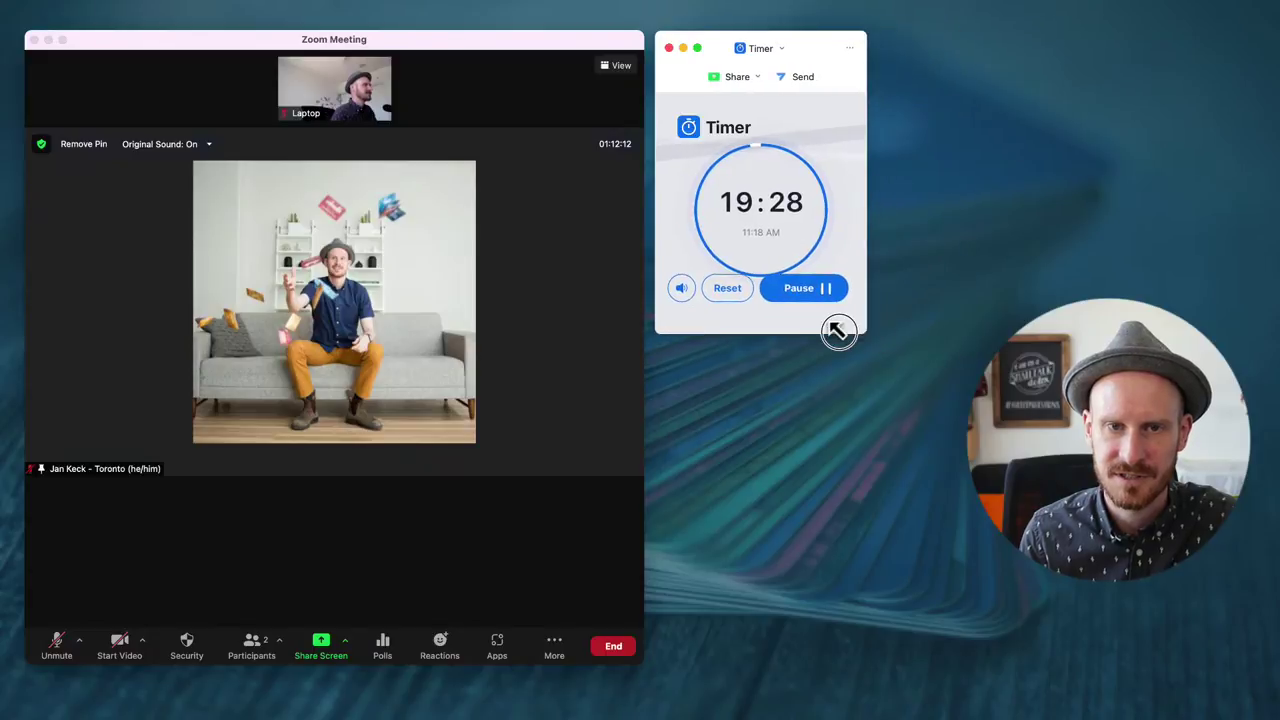
mouse_move(812, 45)
mouse_down()
mouse_move(1188, 62)
mouse_move(1266, 8)
mouse_move(1231, 17)
mouse_move(1203, 45)
mouse_move(1214, 45)
mouse_move(813, 42)
mouse_up()
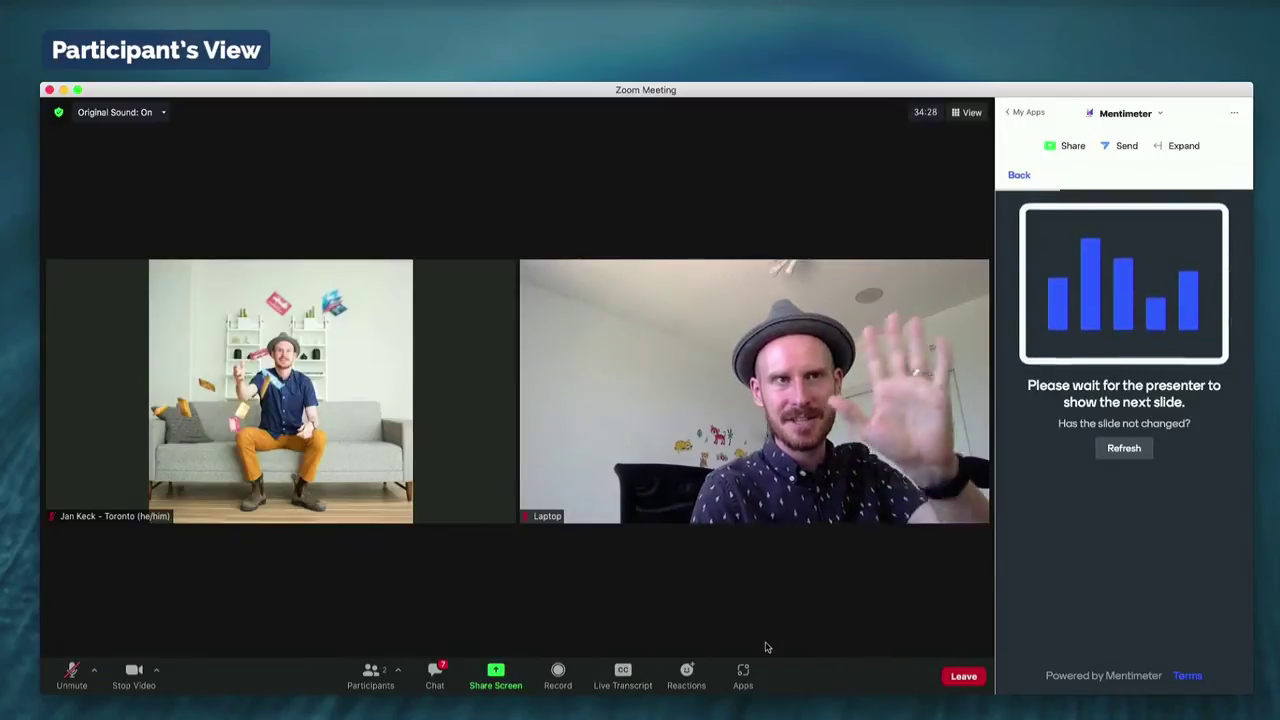
Open the apps in the participant's Zoom meeting window.
click(742, 677)
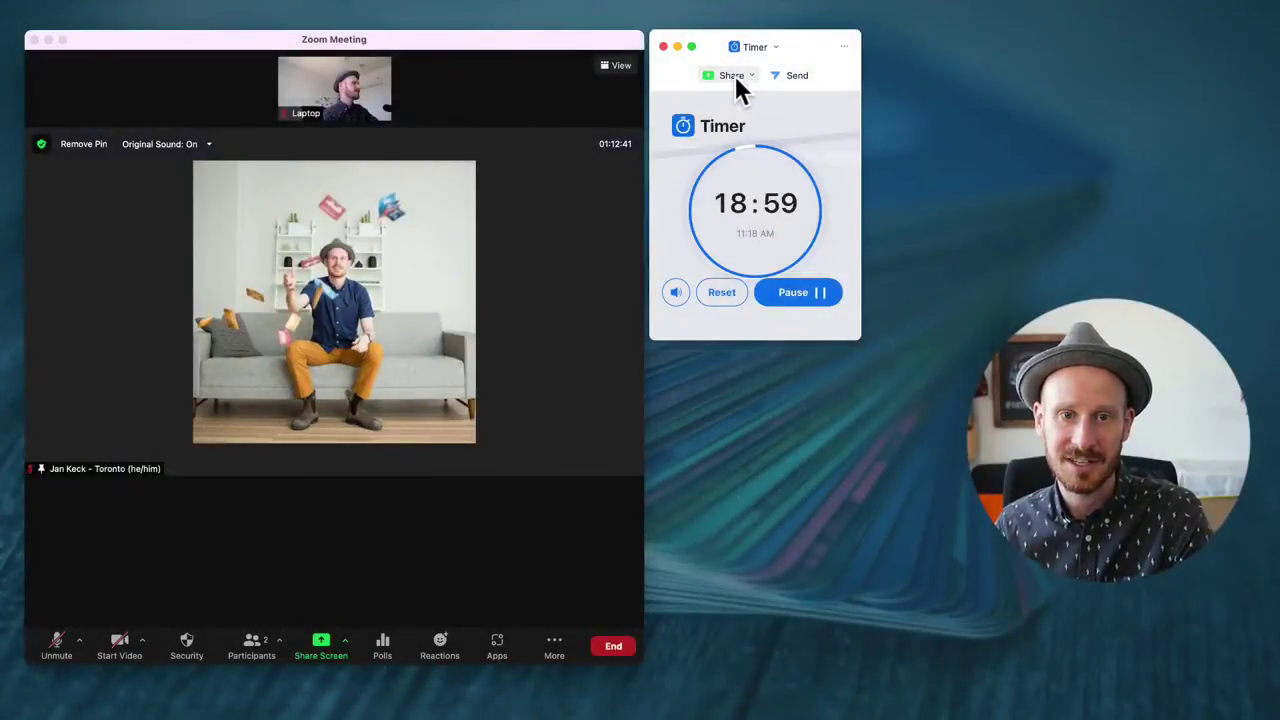
Share the Timer window with All Computer Audio, and enlarge and reposition it while sharing.
click(734, 75)
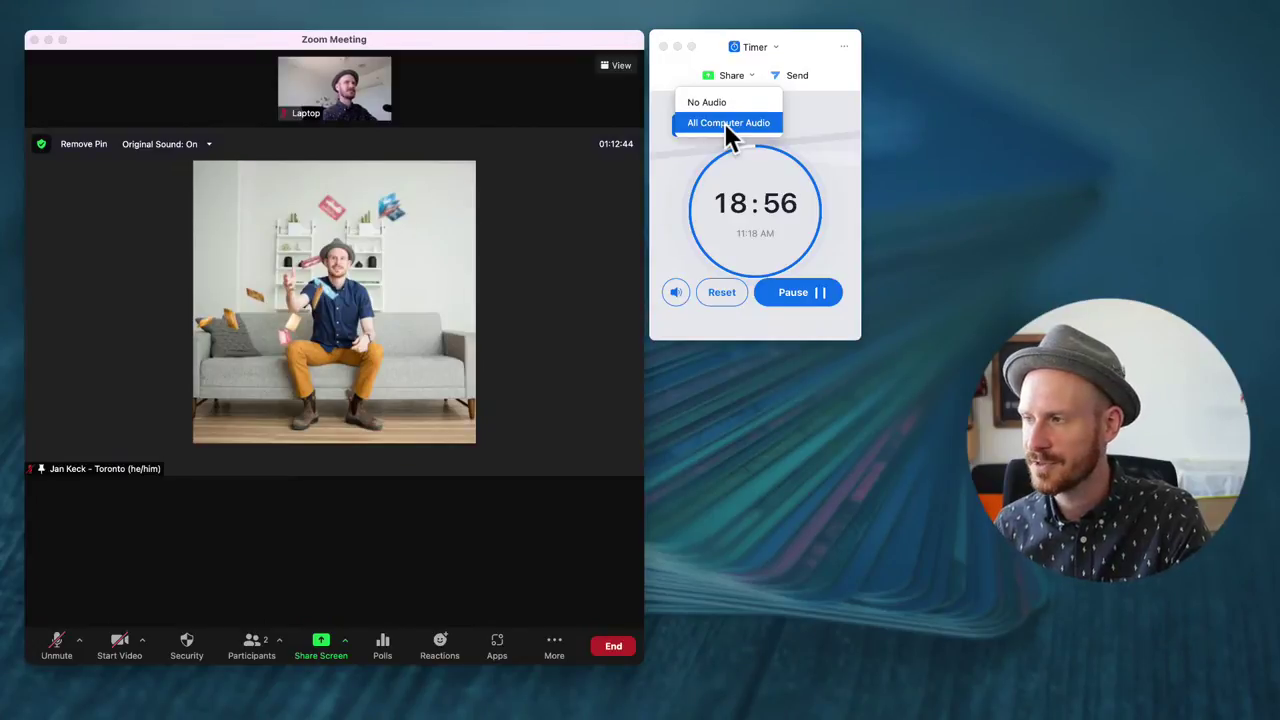
click(726, 126)
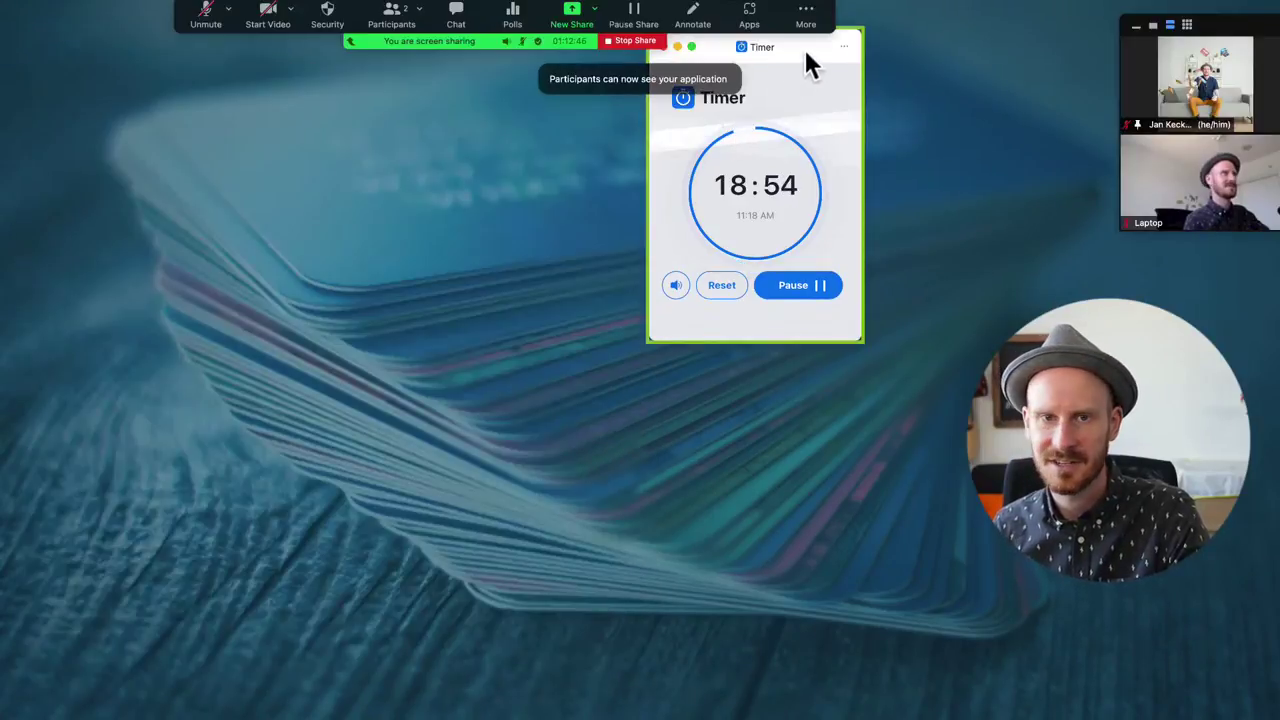
drag(803, 46, 693, 133)
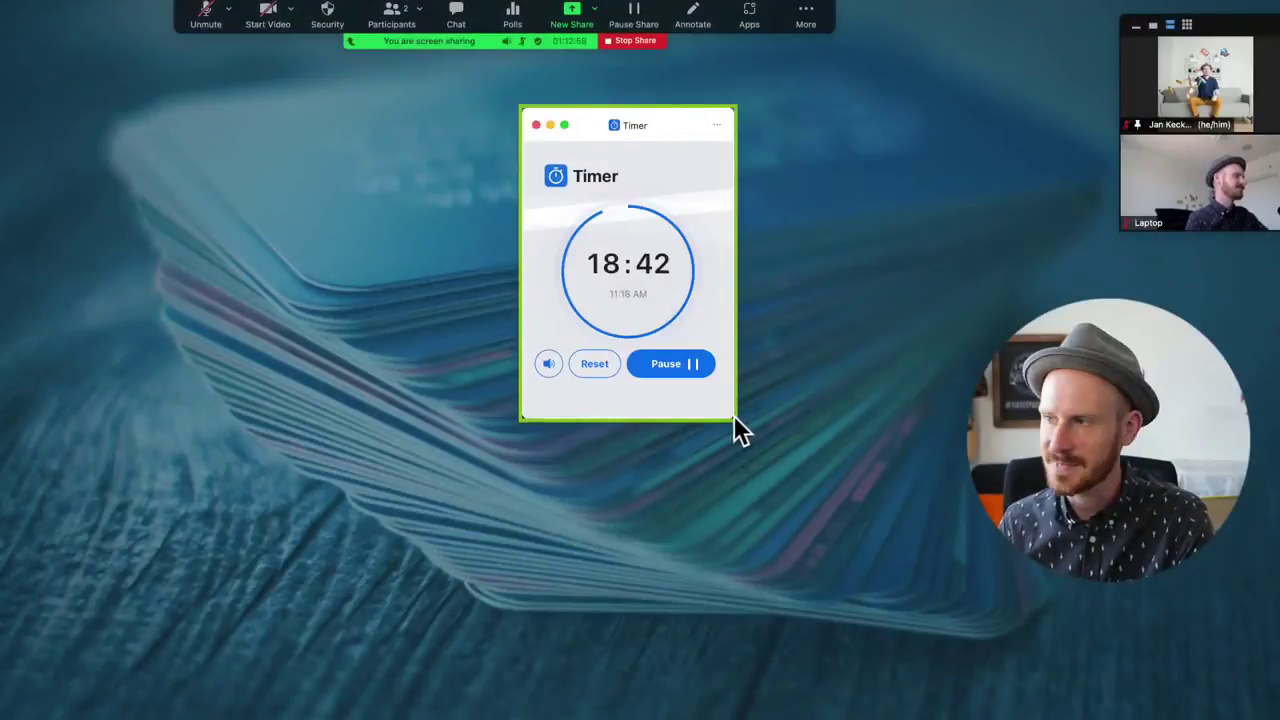
drag(733, 418, 1058, 465)
drag(960, 172, 726, 134)
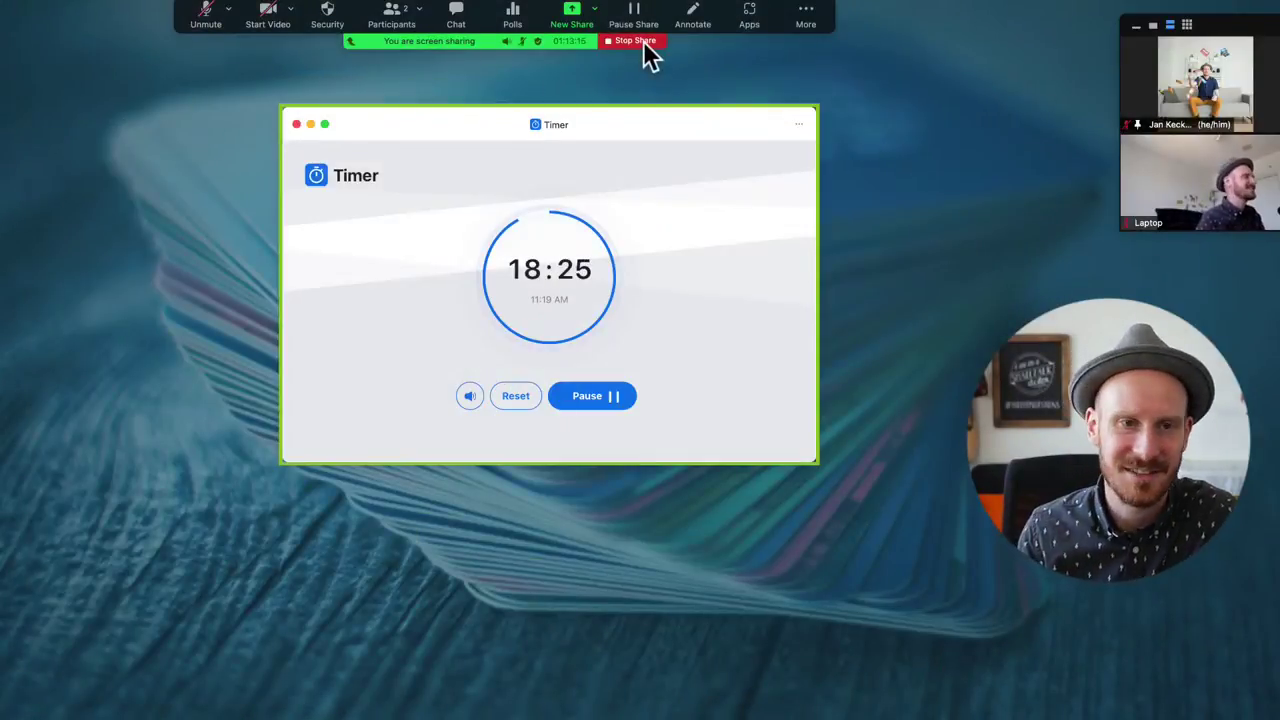
Stop sharing the Timer and move its window toward the side of the meeting.
click(645, 43)
drag(452, 135, 685, 138)
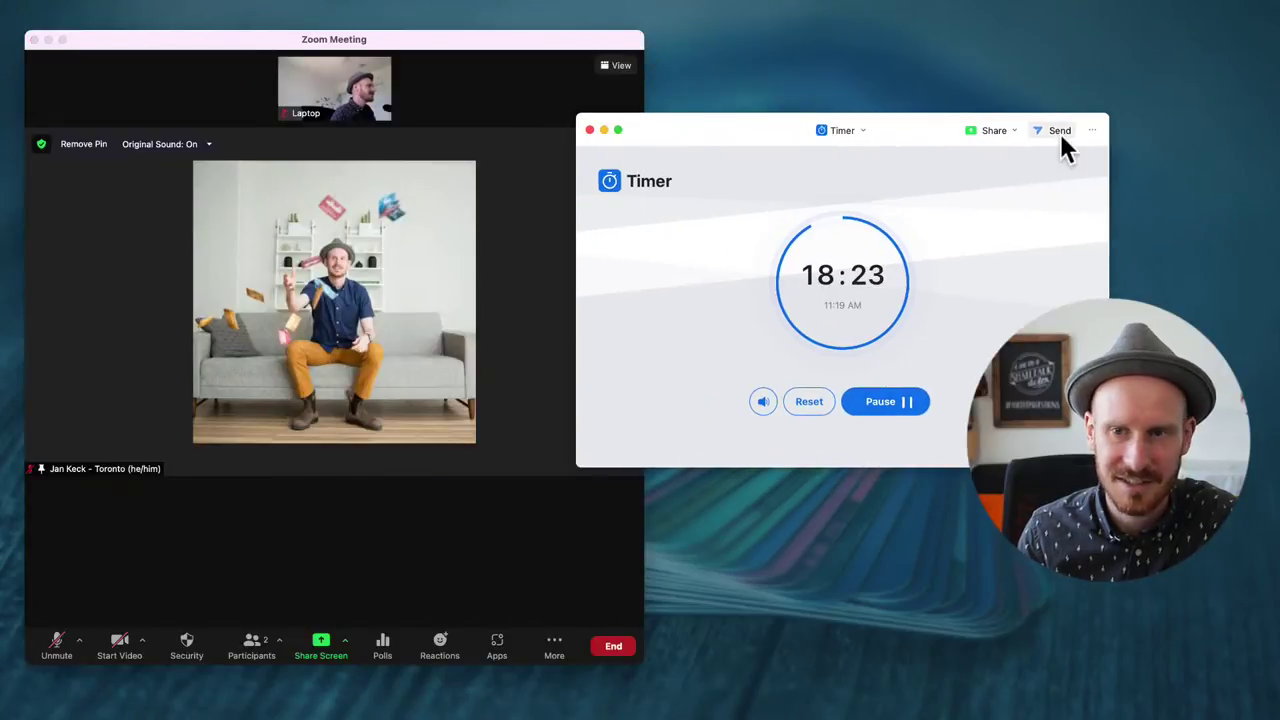
Reset the countdown and set the timer's seconds to 10.
click(810, 403)
click(859, 274)
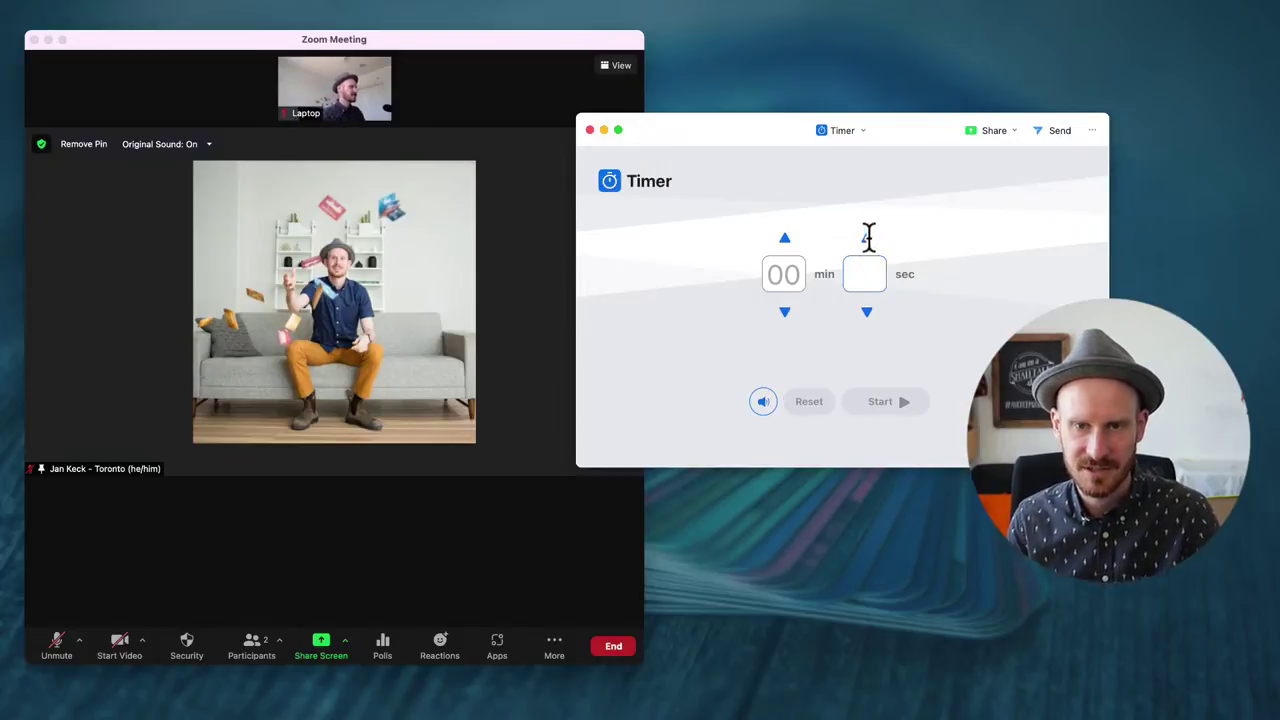
click(868, 240)
click(868, 240)
click(867, 240)
click(867, 240)
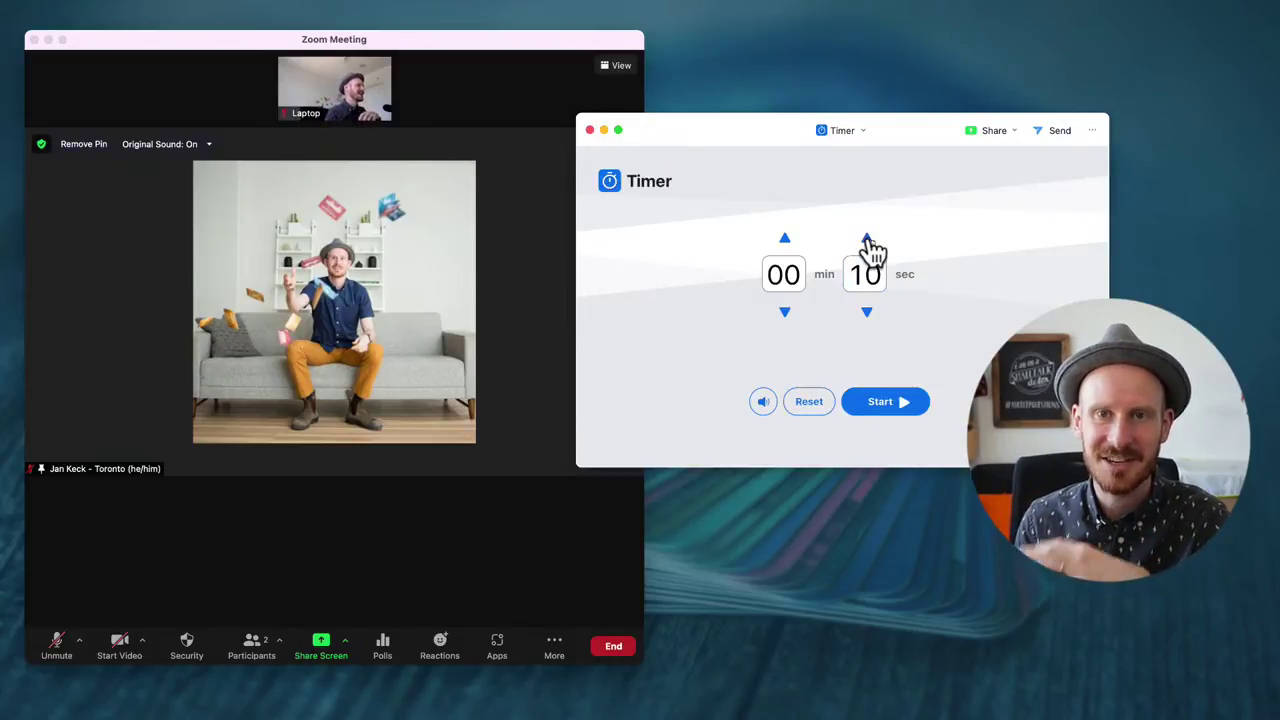
Place a narrowed Timer window beside the meeting and start the 10-second countdown.
drag(1106, 460, 823, 471)
drag(650, 132, 729, 48)
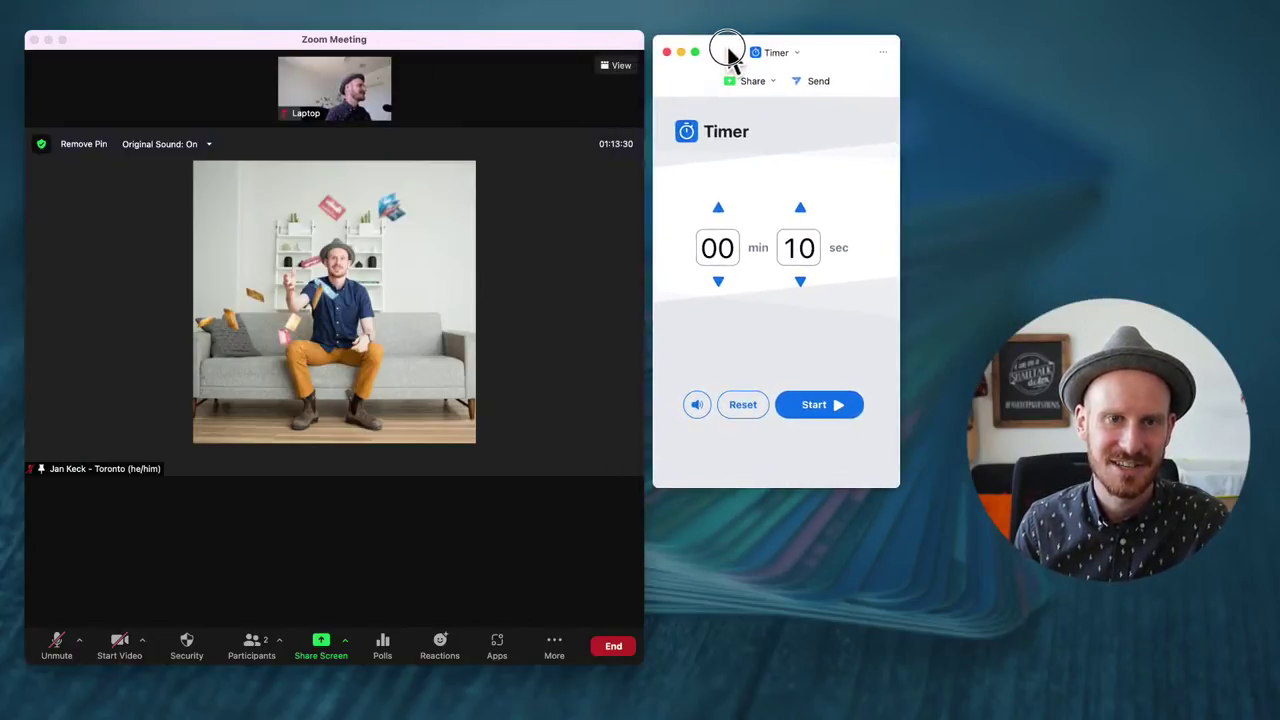
click(845, 428)
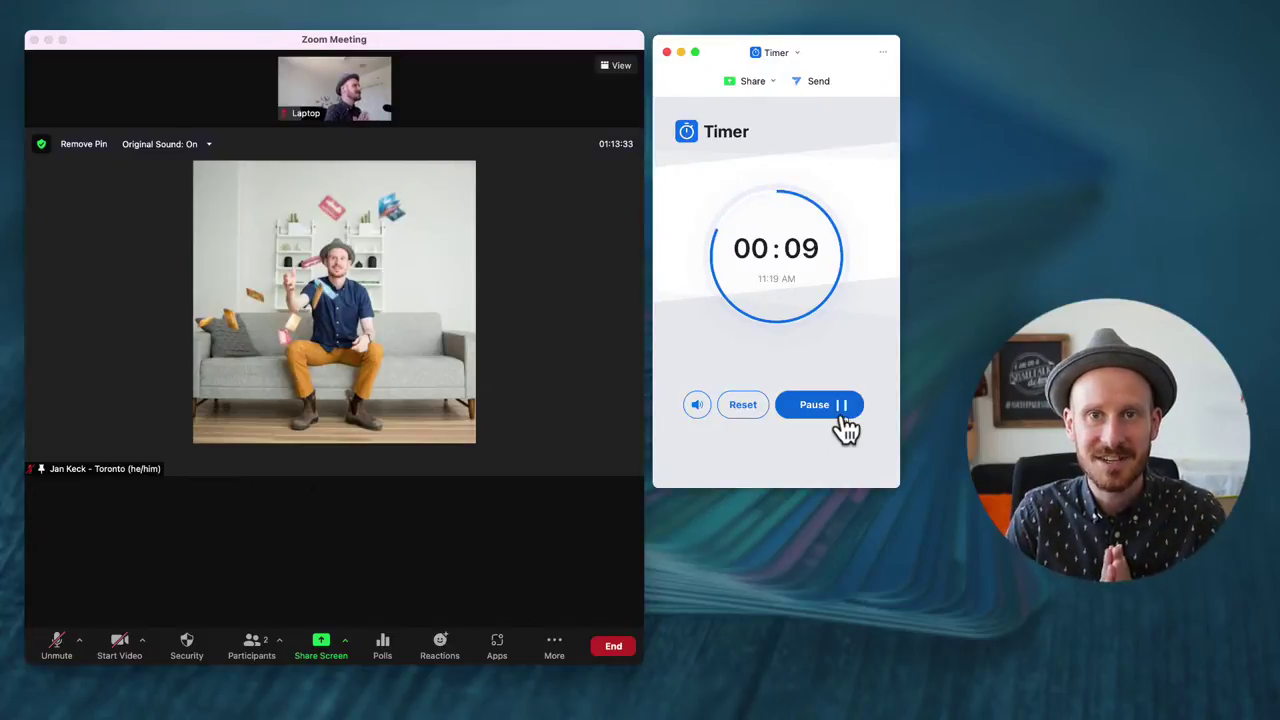